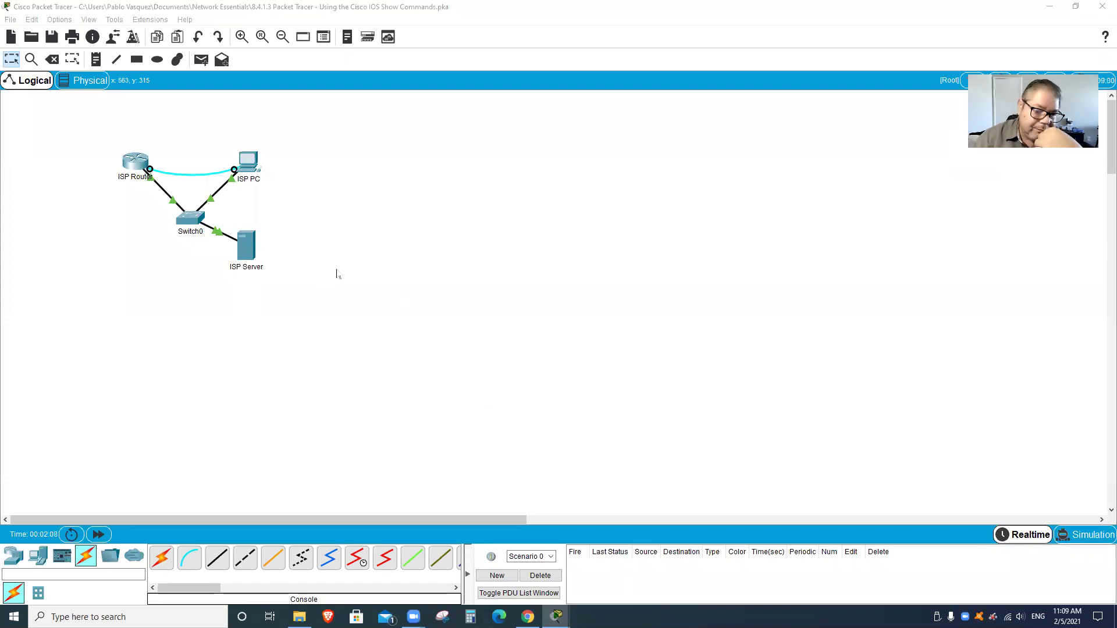
# Step: Open the ISP PC window, shift it left, and bring up the PT Activity instructions
pyautogui.click(250, 162)
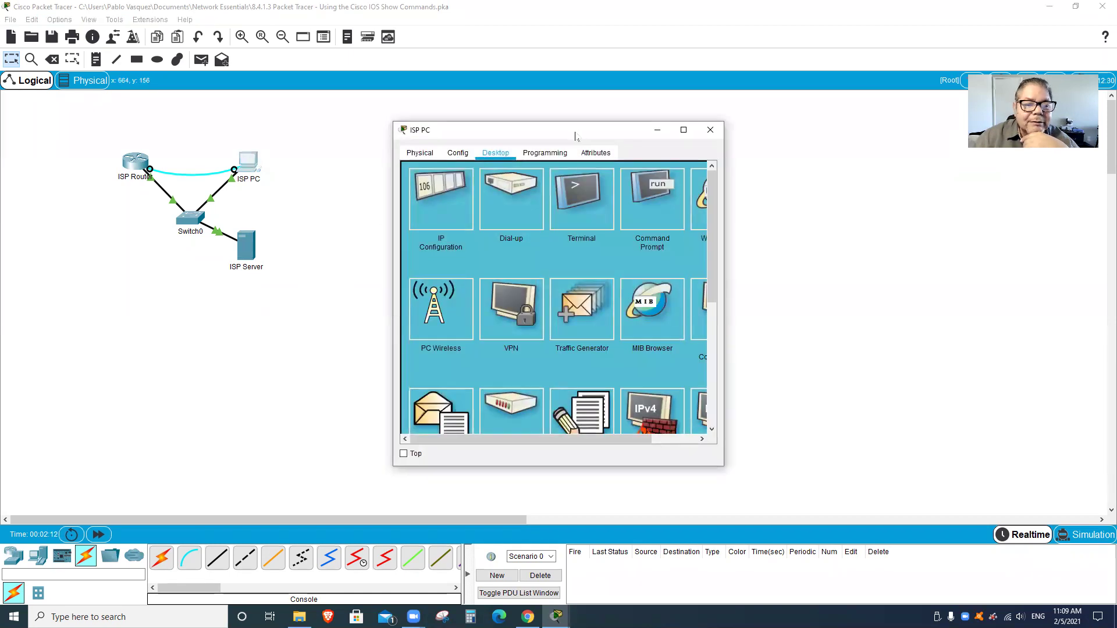
pyautogui.moveTo(575, 135); pyautogui.dragTo(288, 143)
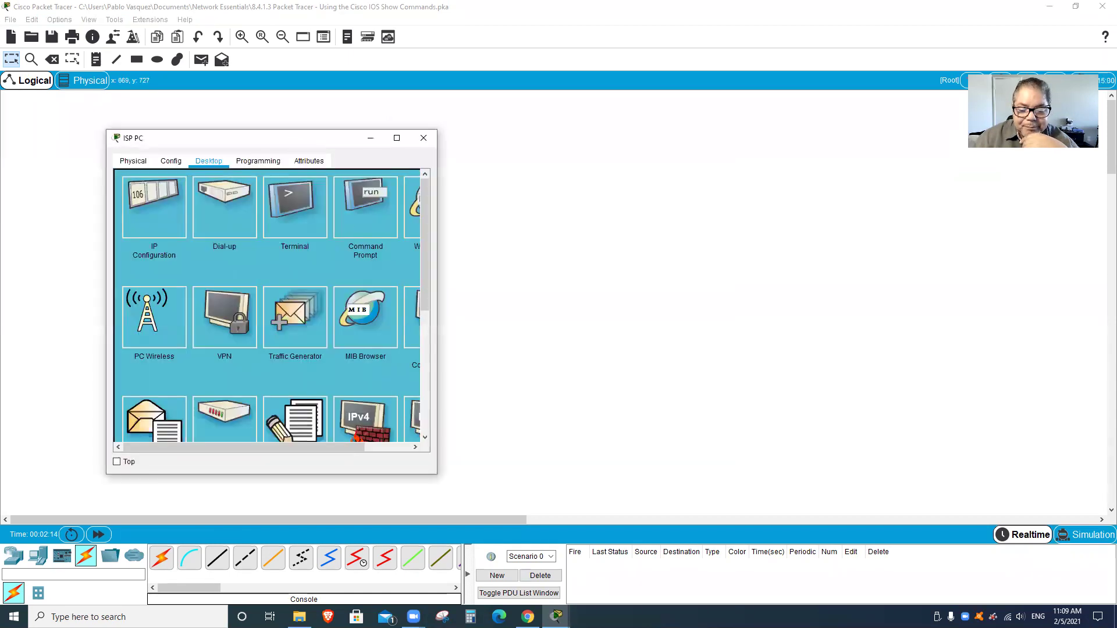
pyautogui.moveTo(556, 616)
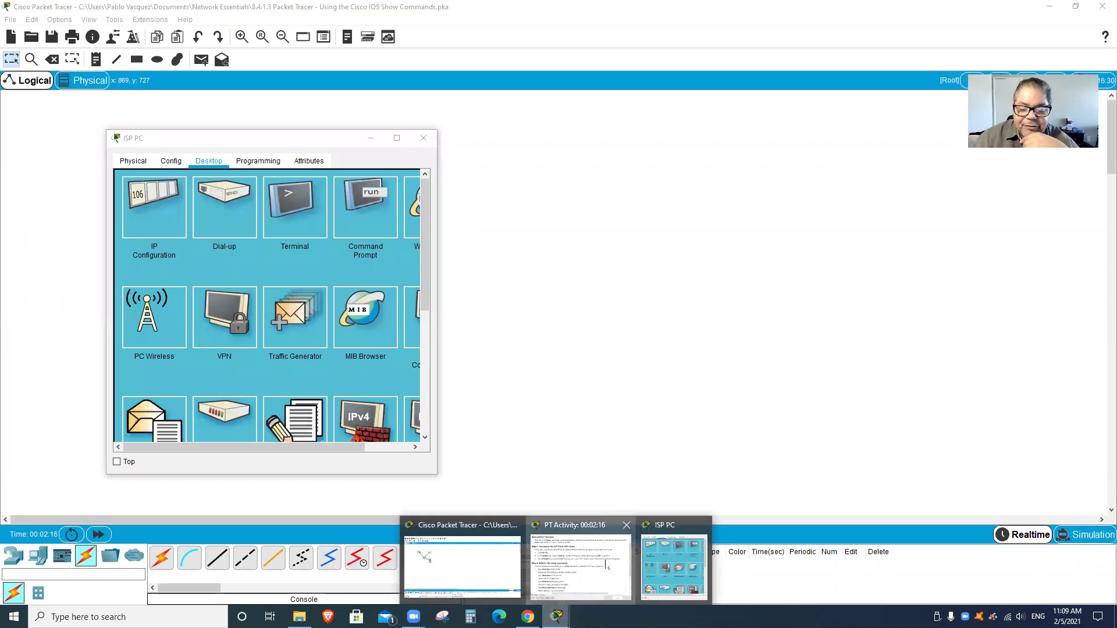
pyautogui.click(607, 572)
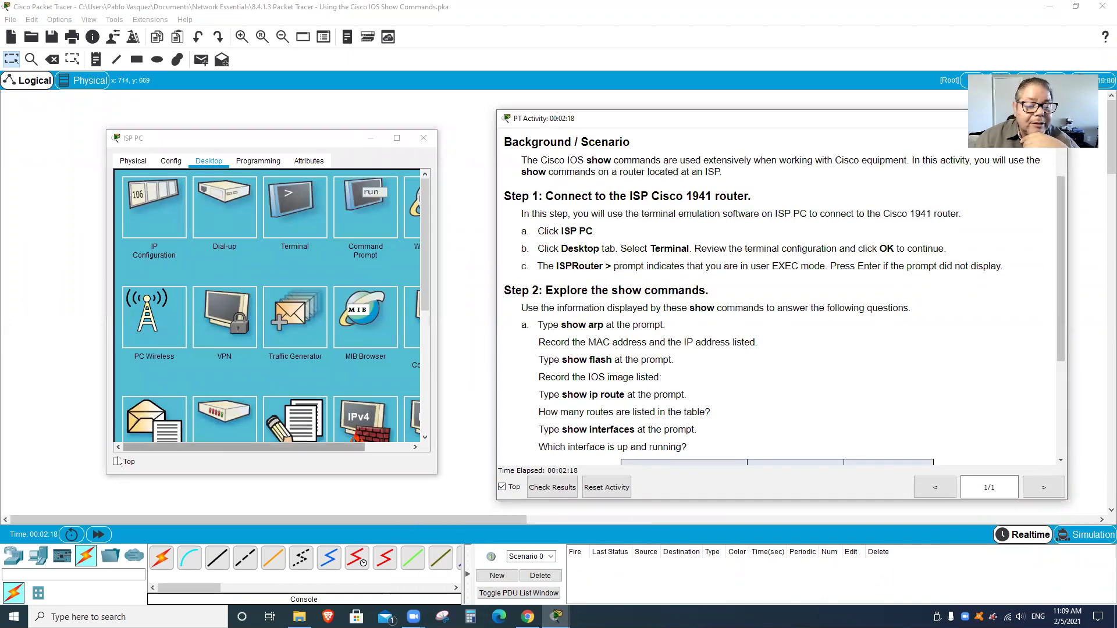
# Step: Keep the ISP PC window on top, then move it up-left and enlarge it
pyautogui.click(117, 462)
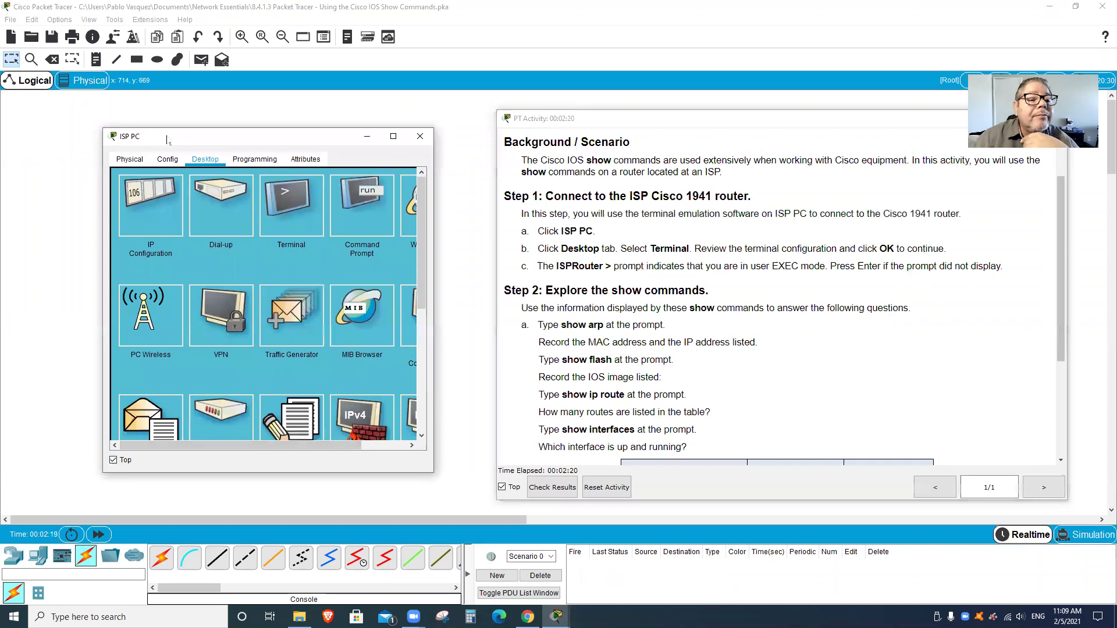
pyautogui.moveTo(192, 137); pyautogui.dragTo(115, 108)
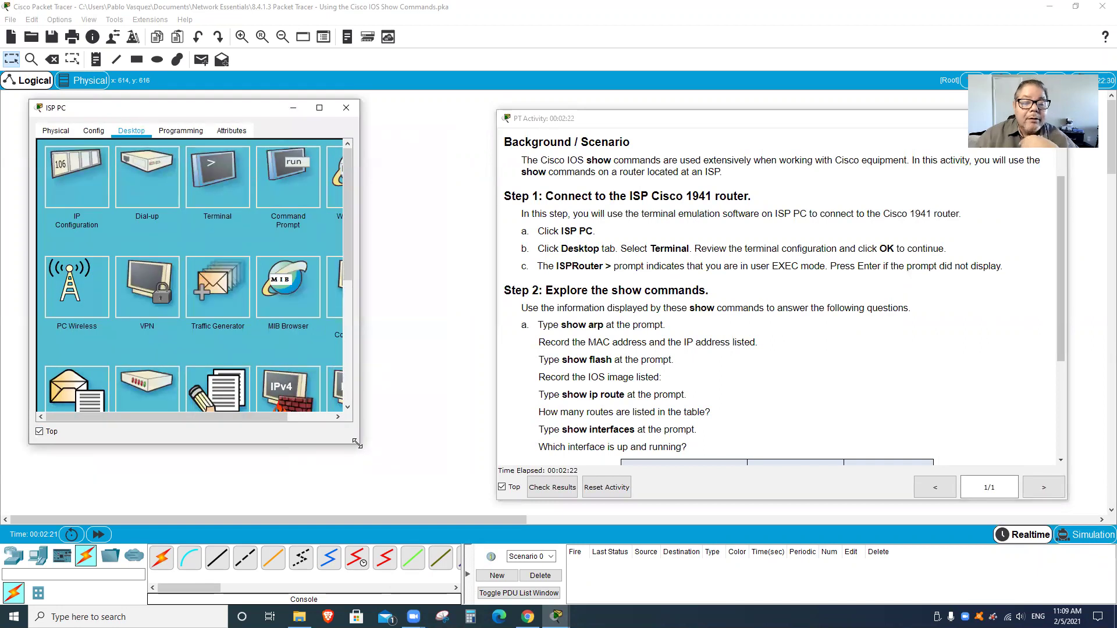
pyautogui.moveTo(358, 453); pyautogui.dragTo(497, 508)
# Step: Connect the ISP PC Terminal to ISPRouter with default settings and enter show arp
pyautogui.click(278, 197)
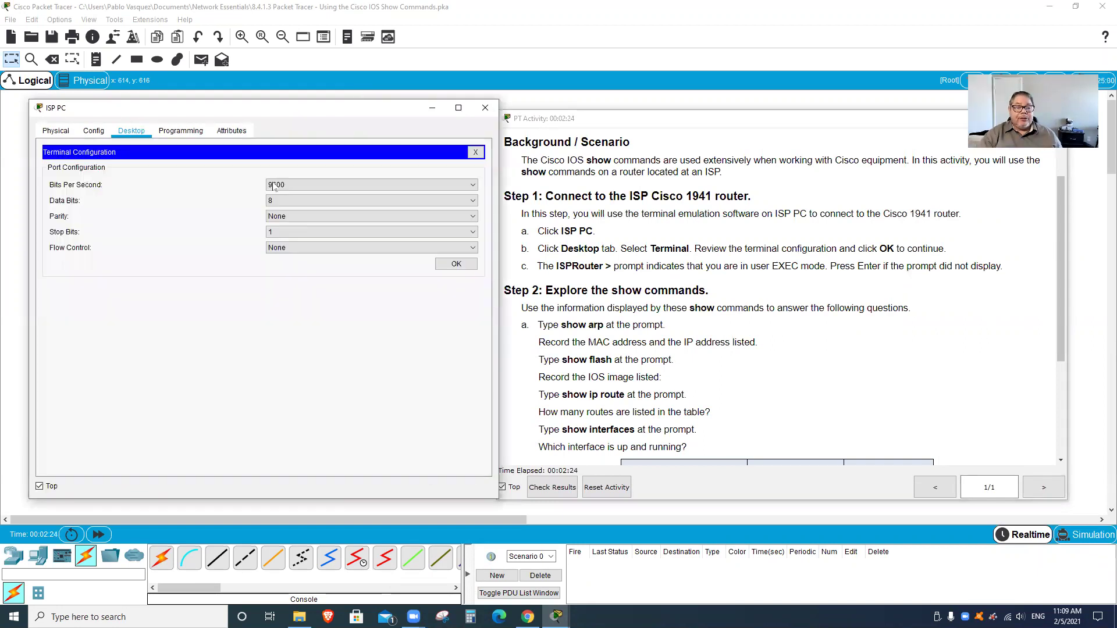
pyautogui.click(457, 264)
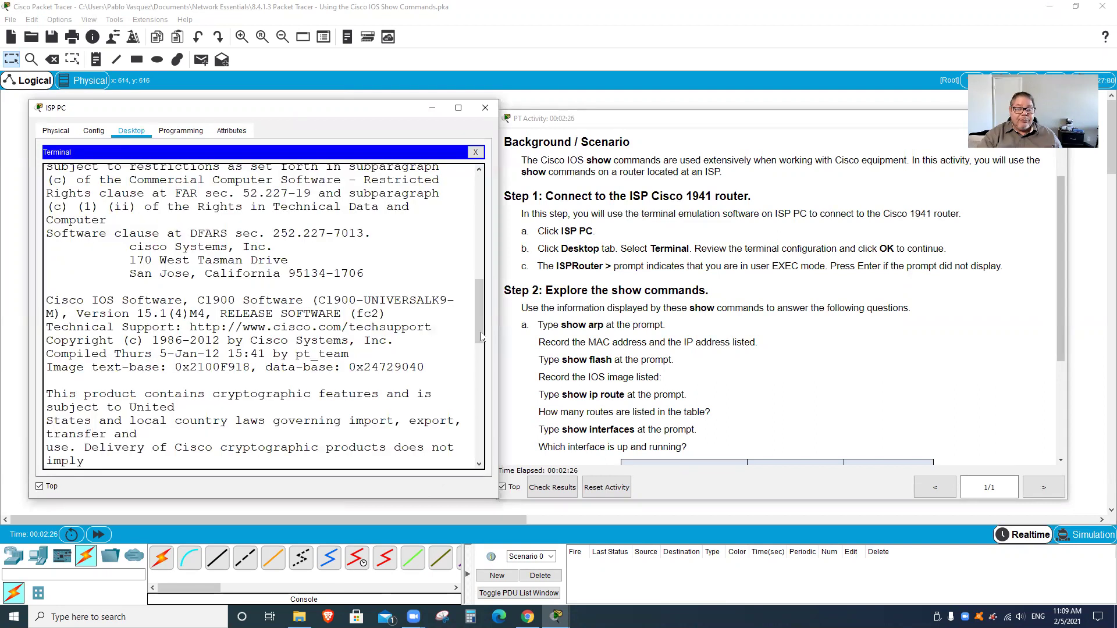
pyautogui.press('Return')
pyautogui.write('show arp')
pyautogui.press('Return')
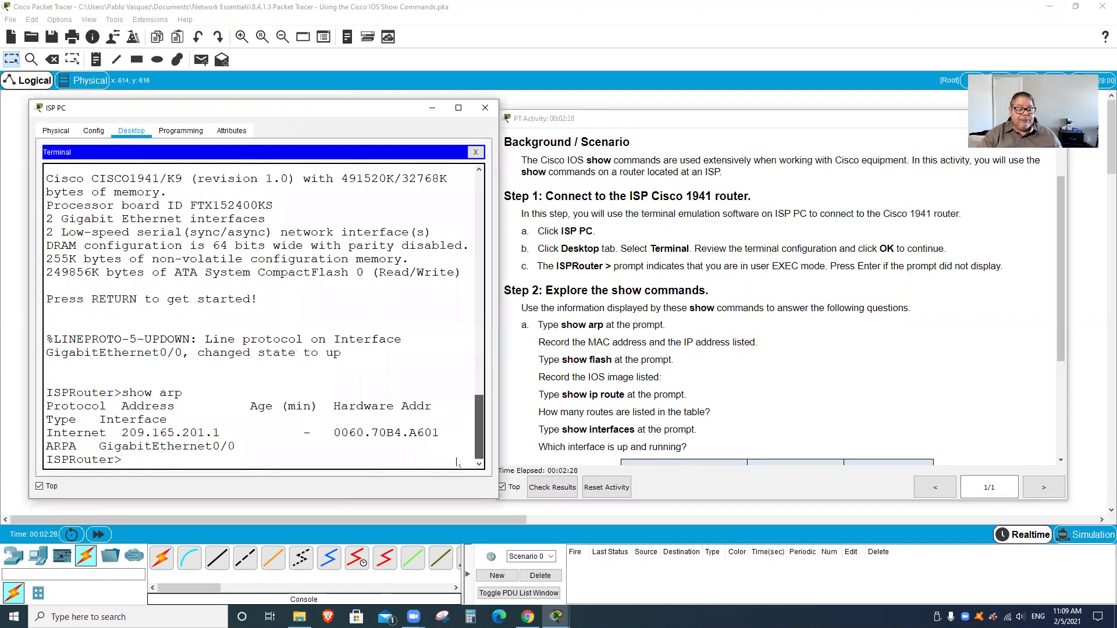
# Step: Exit the router session and start a fresh session at the ISPRouter> prompt
pyautogui.write('e')
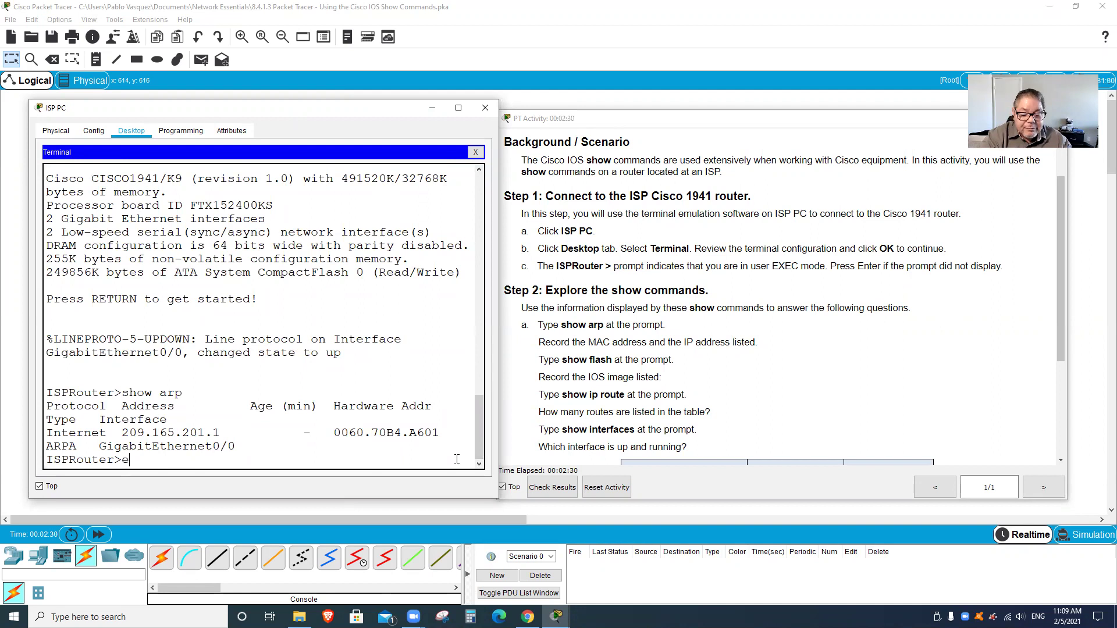
pyautogui.write('xit')
pyautogui.press('Return')
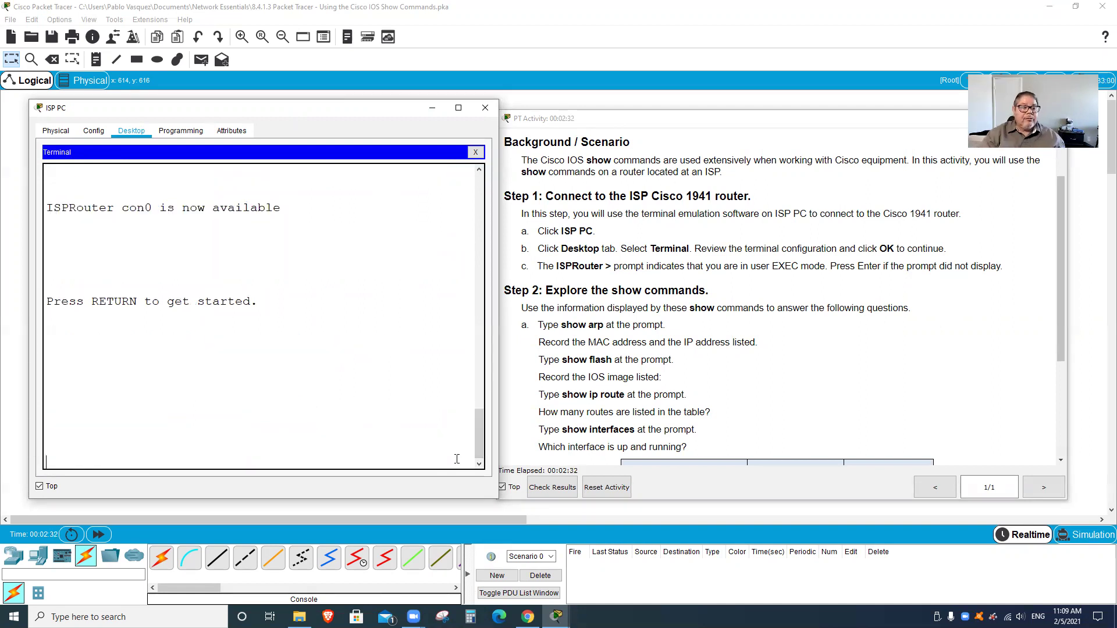
pyautogui.press('Return')
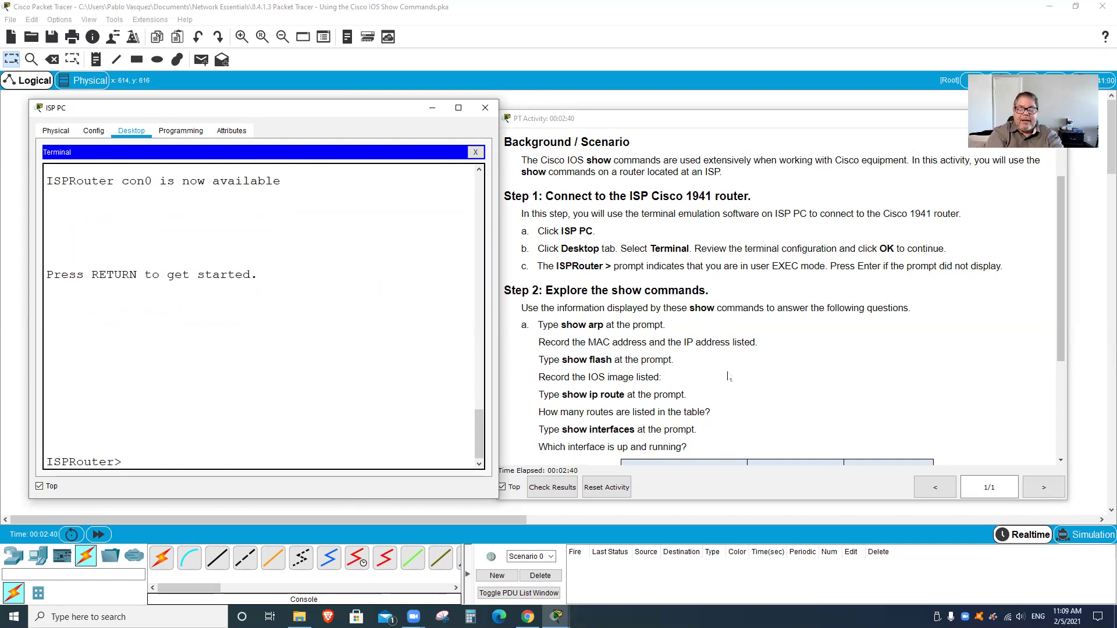
# Step: Run show arp again and widen the ISP PC window so the output fits
pyautogui.write('sh')
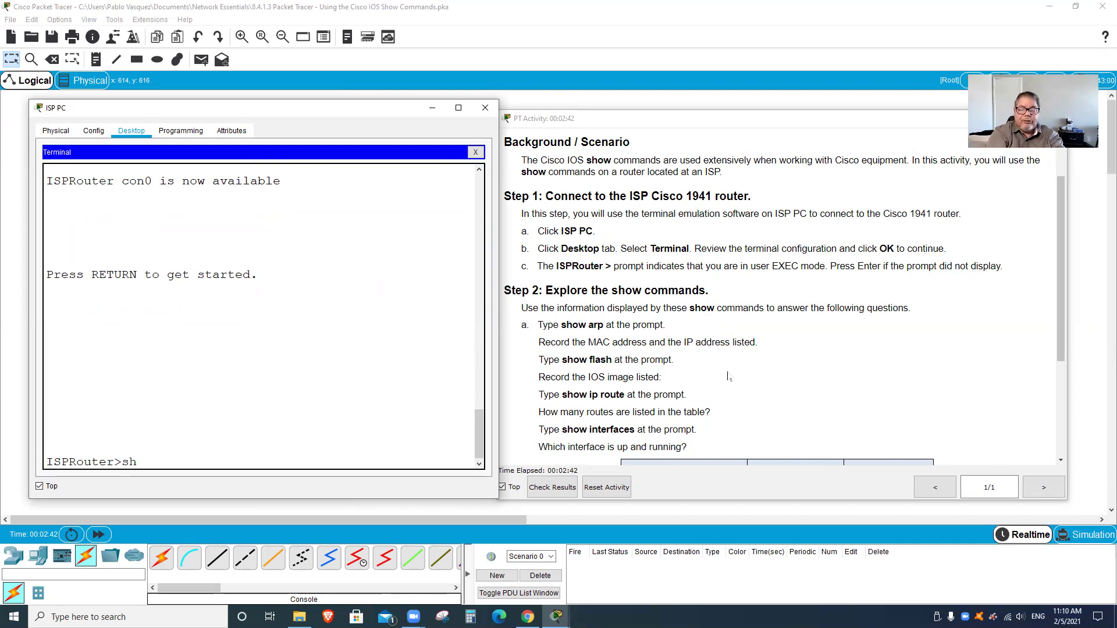
pyautogui.write('ow arp')
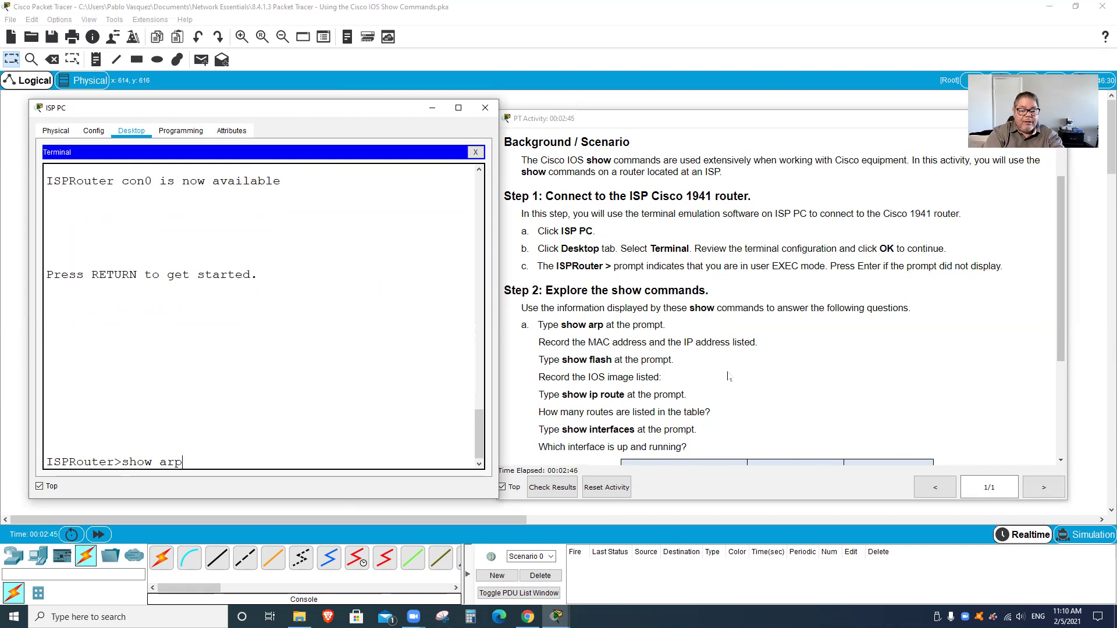
pyautogui.press('Return')
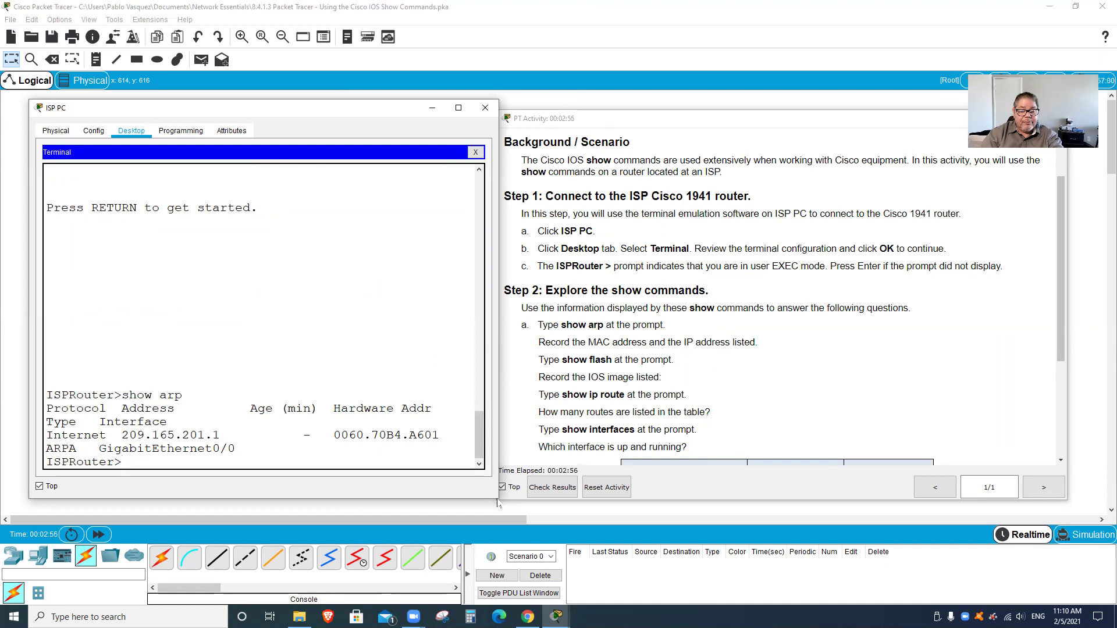
pyautogui.moveTo(498, 504); pyautogui.dragTo(496, 503)
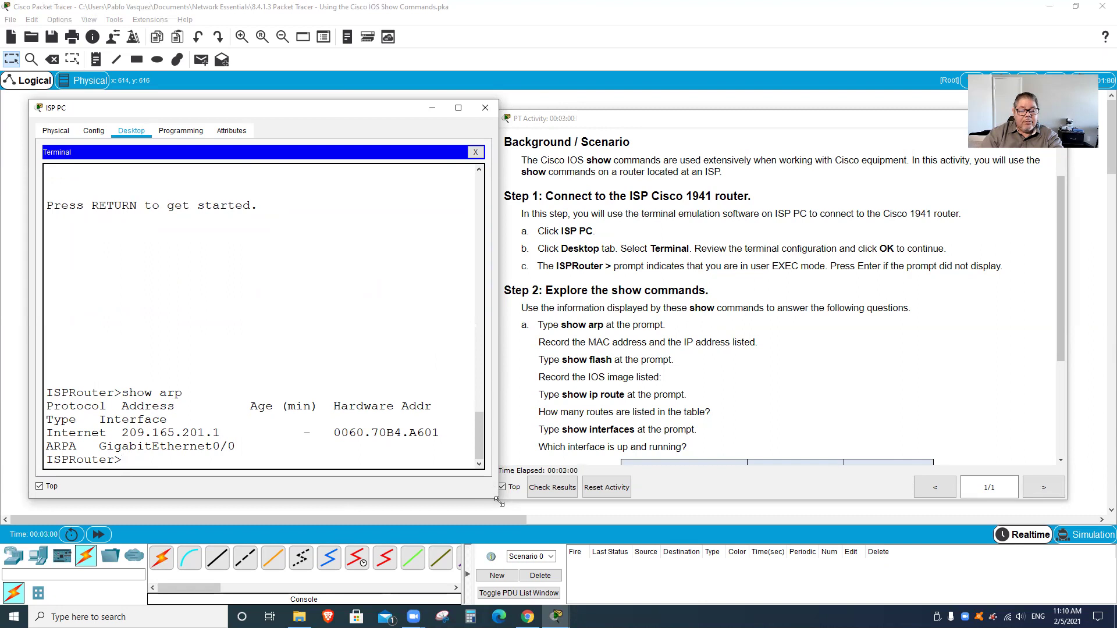
pyautogui.moveTo(499, 502); pyautogui.dragTo(559, 491)
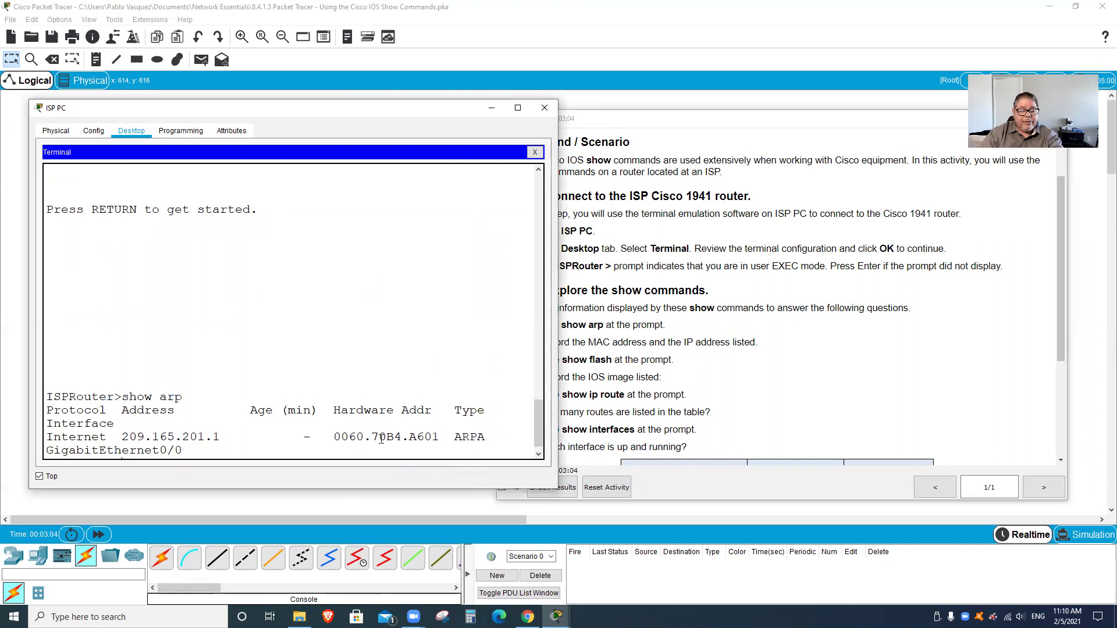
# Step: Select the MAC address 0060.70B4.A601 in the ARP output, then switch to the instructions
pyautogui.moveTo(341, 437); pyautogui.dragTo(441, 437)
pyautogui.click(431, 436)
pyautogui.click(335, 436)
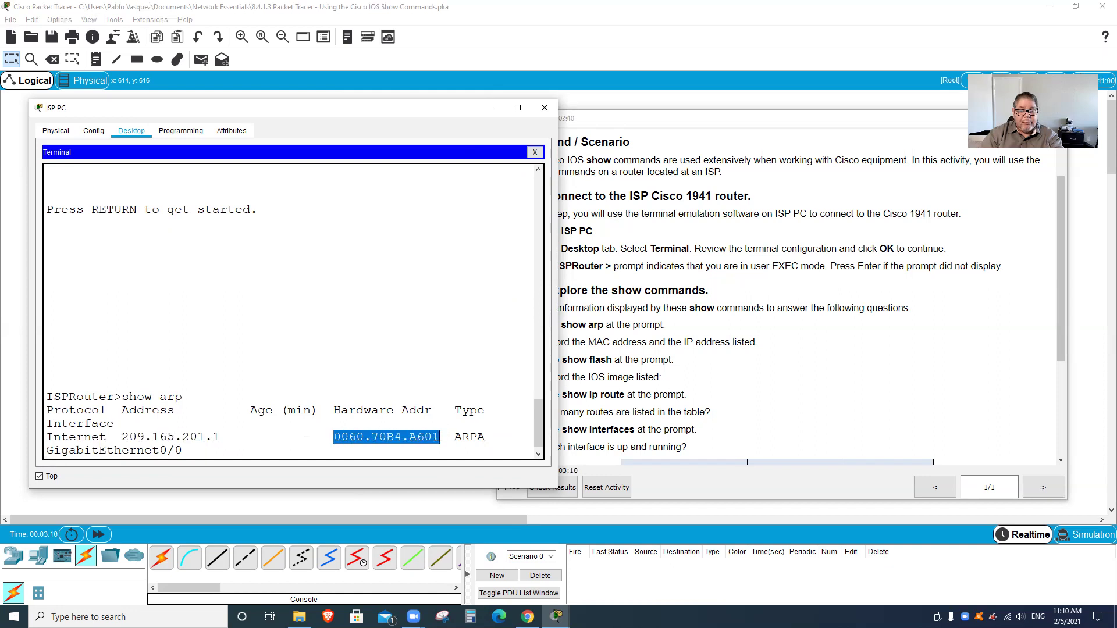
pyautogui.press('Return')
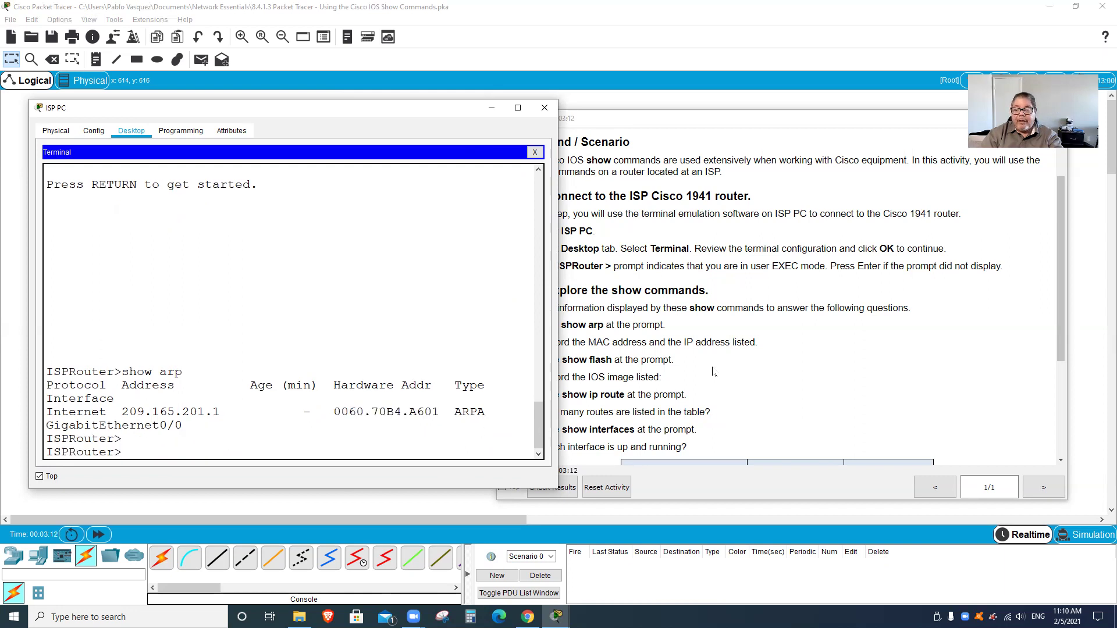
pyautogui.click(776, 338)
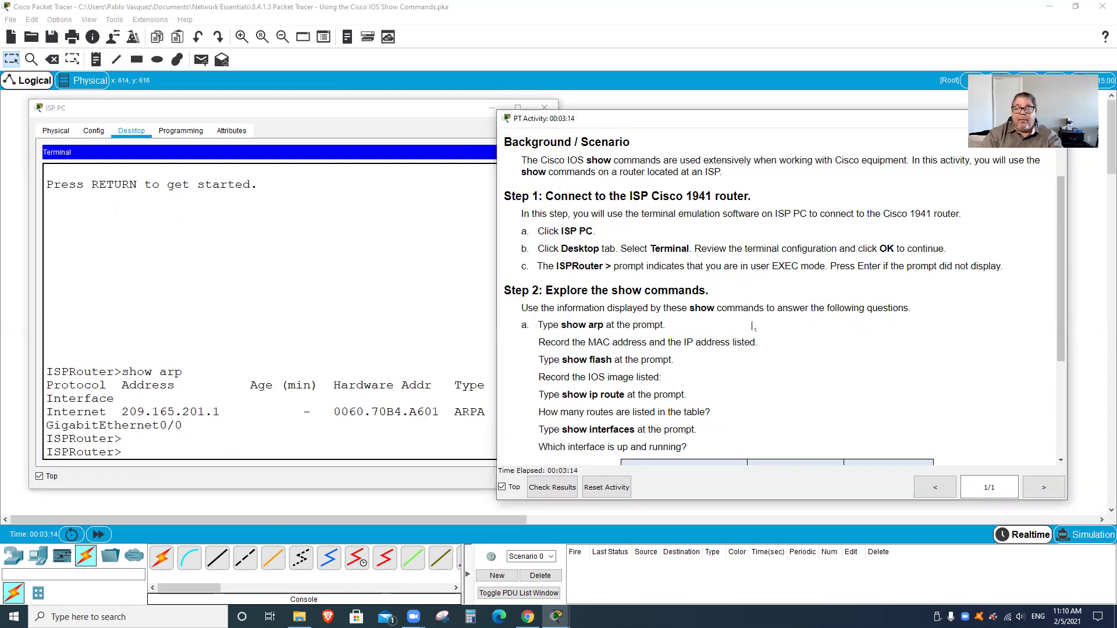
# Step: Select MAC 0060.70B4.A601 in the ISP PC terminal and copy it with Ctrl+C
pyautogui.click(674, 109)
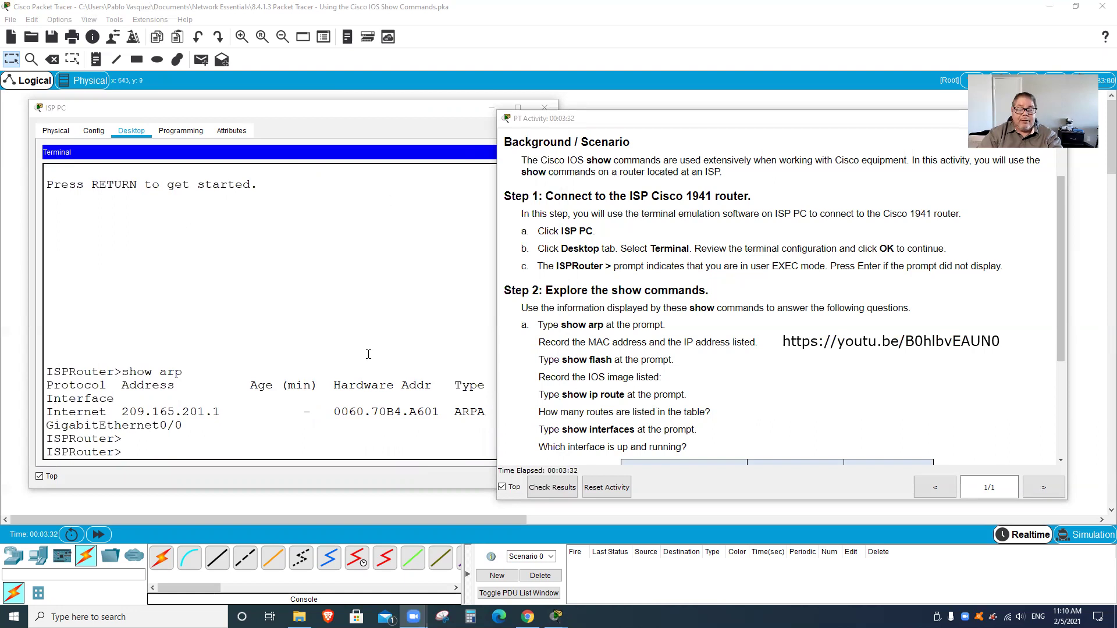
pyautogui.moveTo(334, 412); pyautogui.dragTo(439, 412)
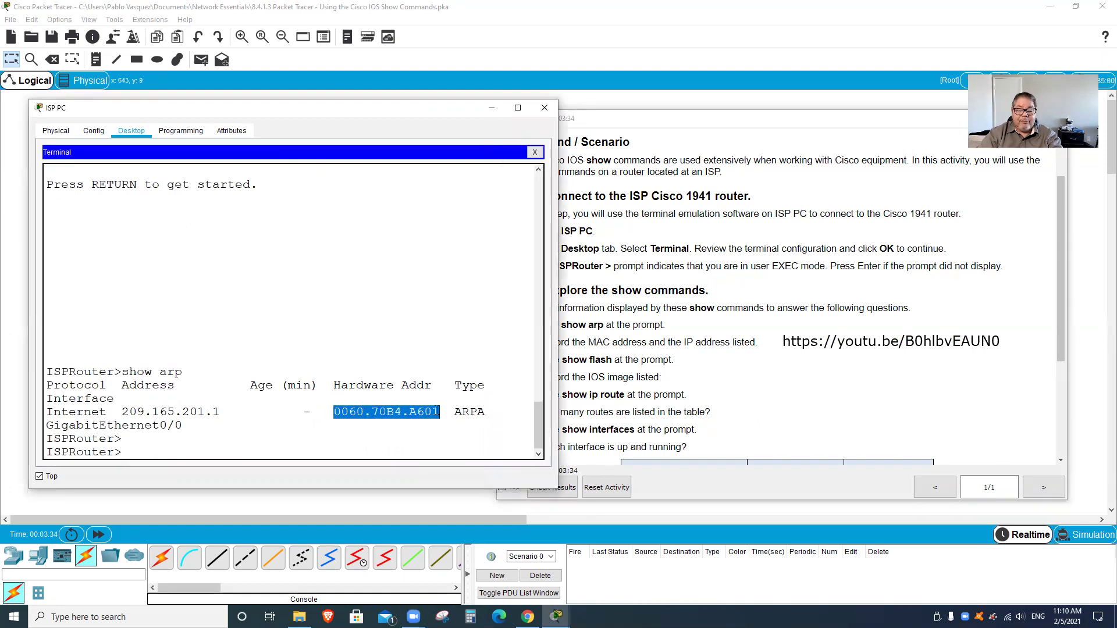
pyautogui.hotkey('ctrl', 'c')
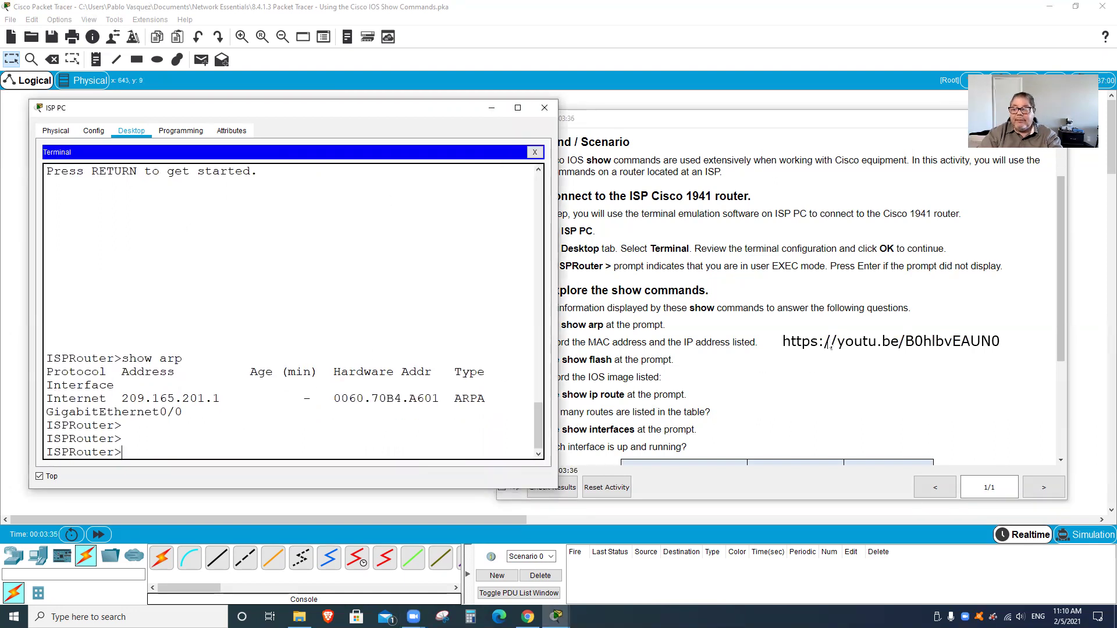
# Step: In the activity instructions, select the video link text and paste a copy of it
pyautogui.click(830, 343)
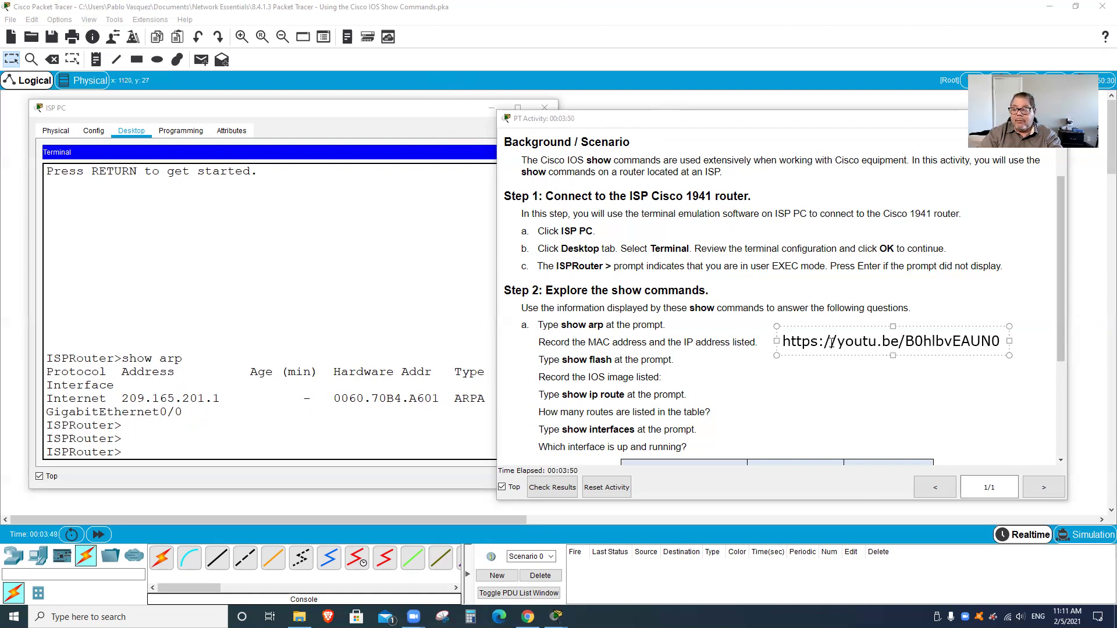
pyautogui.tripleClick(995, 345)
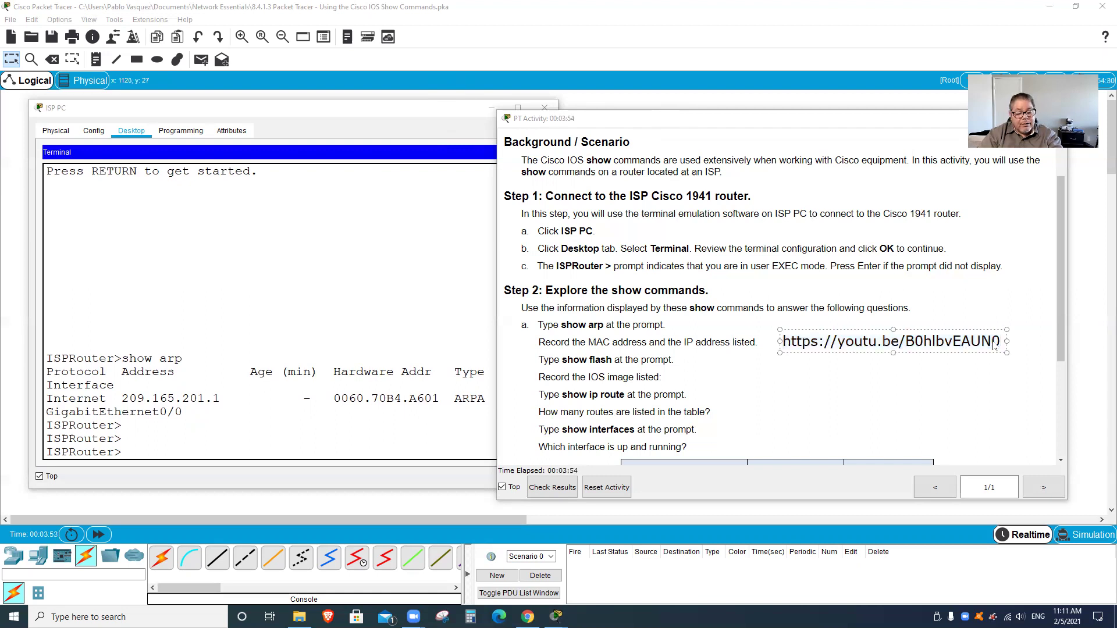
pyautogui.press('Return')
pyautogui.hotkey('ctrl', 'v')
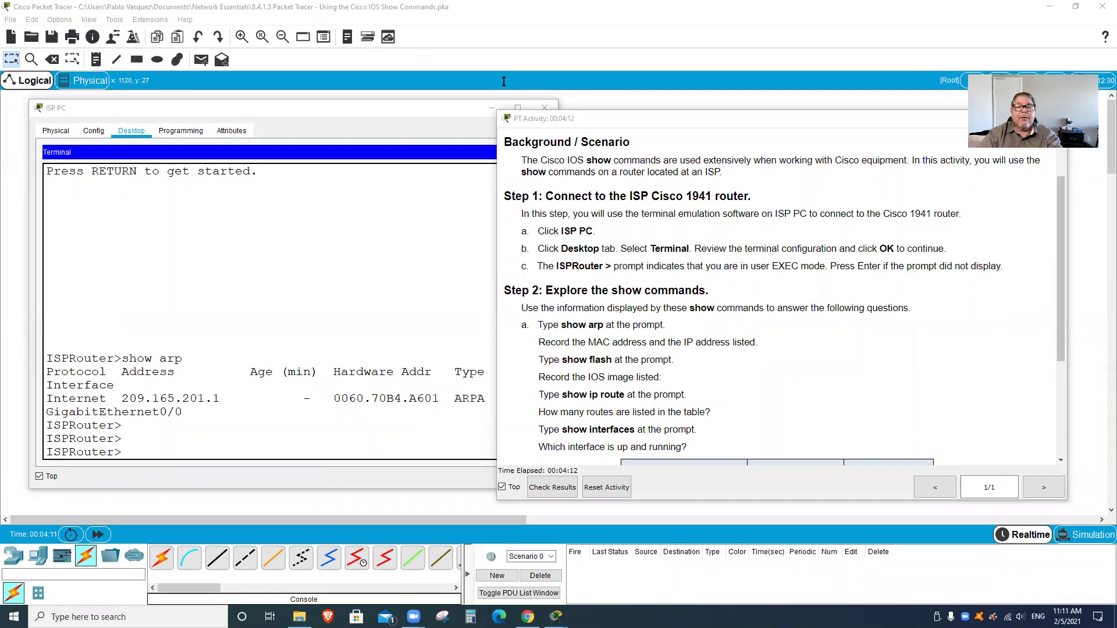
# Step: Copy MAC address 0060.70B4.A601 from the terminal's ARP output via the right-click menu
pyautogui.click(357, 397)
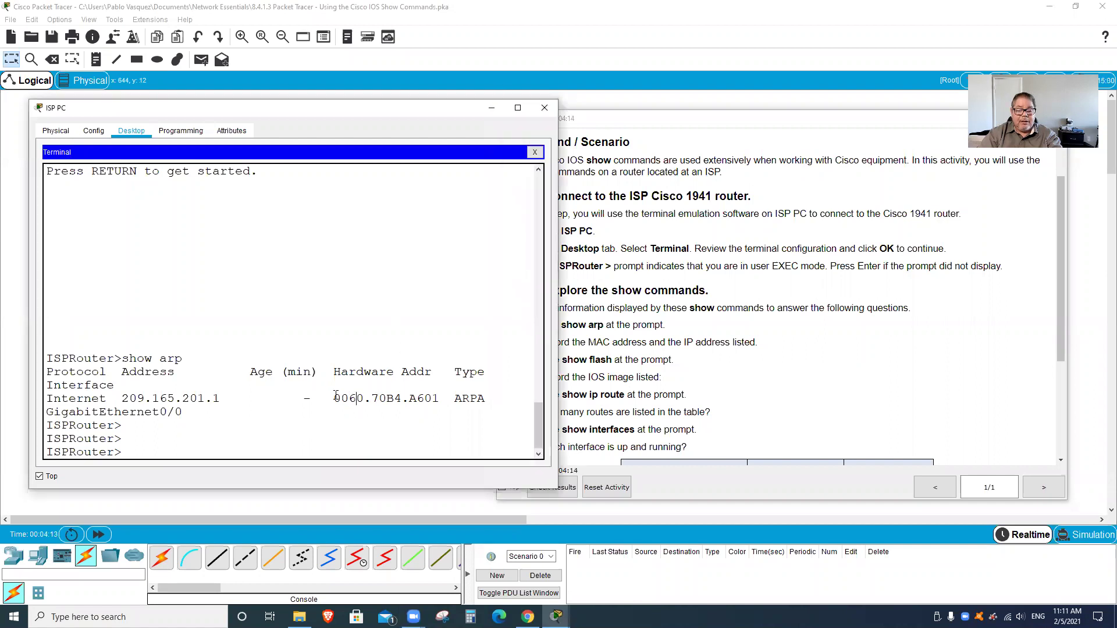
pyautogui.moveTo(334, 399); pyautogui.dragTo(435, 399)
pyautogui.rightClick(436, 399)
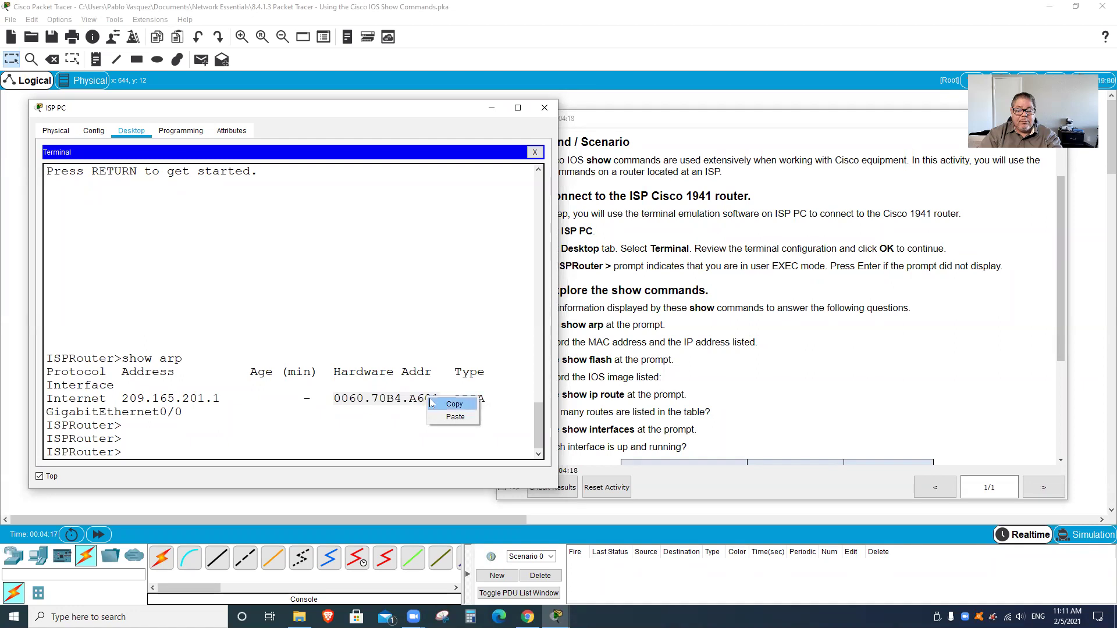
pyautogui.click(450, 402)
# Step: Paste 0060.70B4.A601 as the answer beside 'Record the MAC address' in the instructions
pyautogui.click(812, 363)
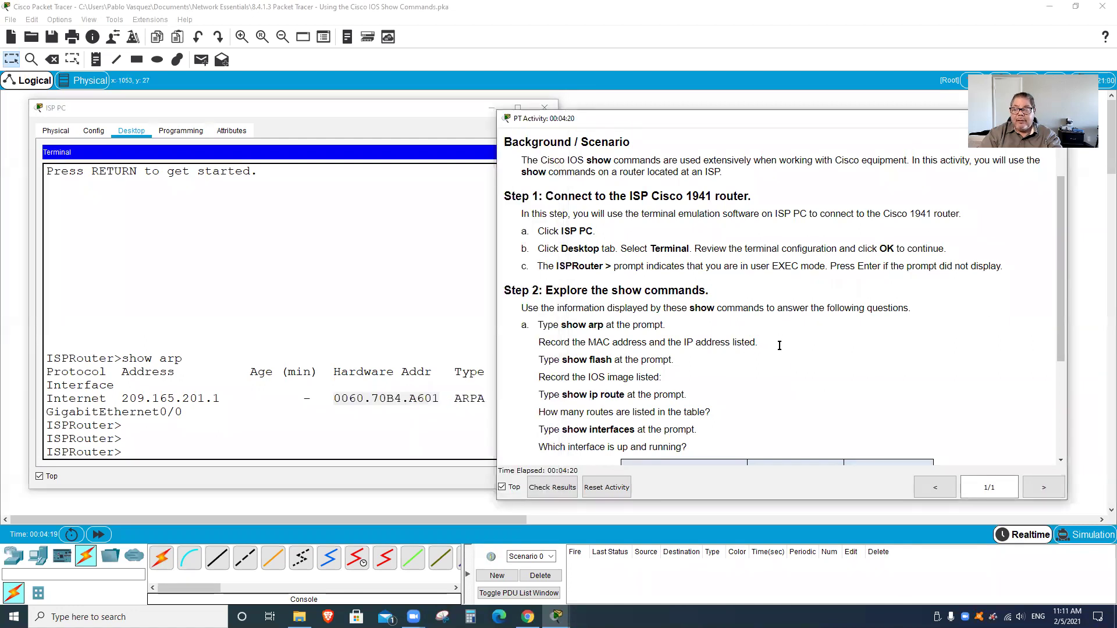
pyautogui.click(807, 347)
pyautogui.hotkey('ctrl', 'v')
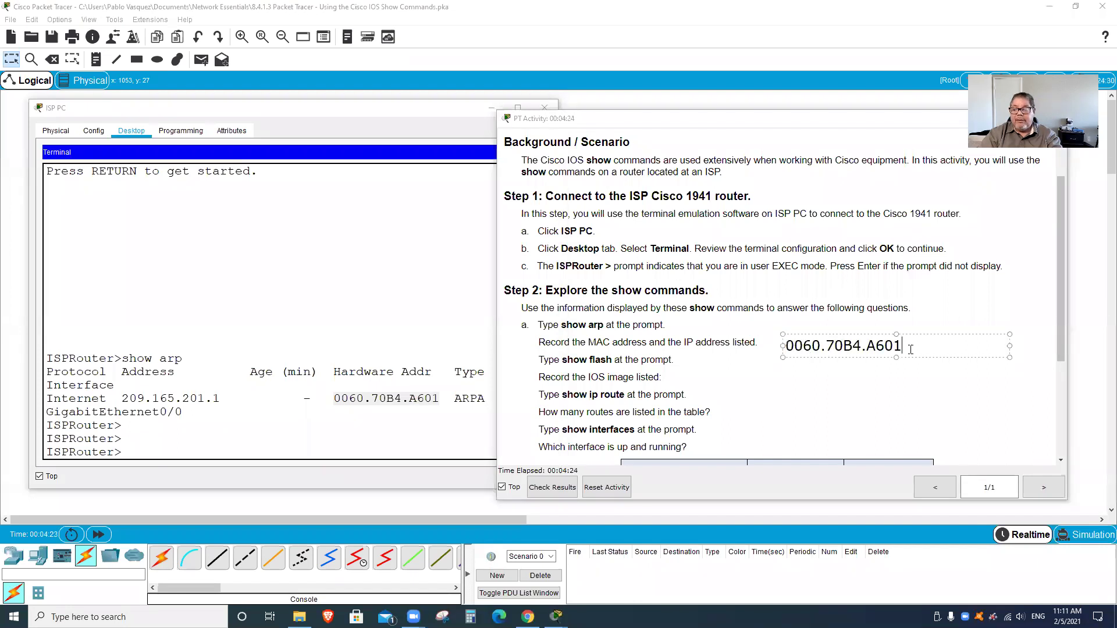
pyautogui.click(915, 359)
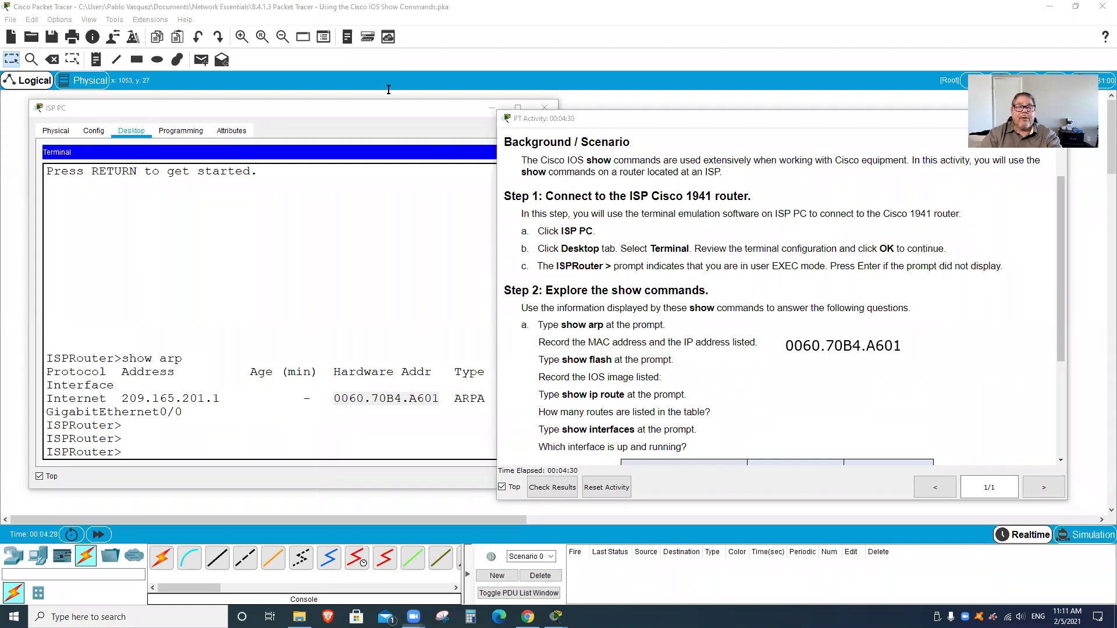
pyautogui.click(217, 447)
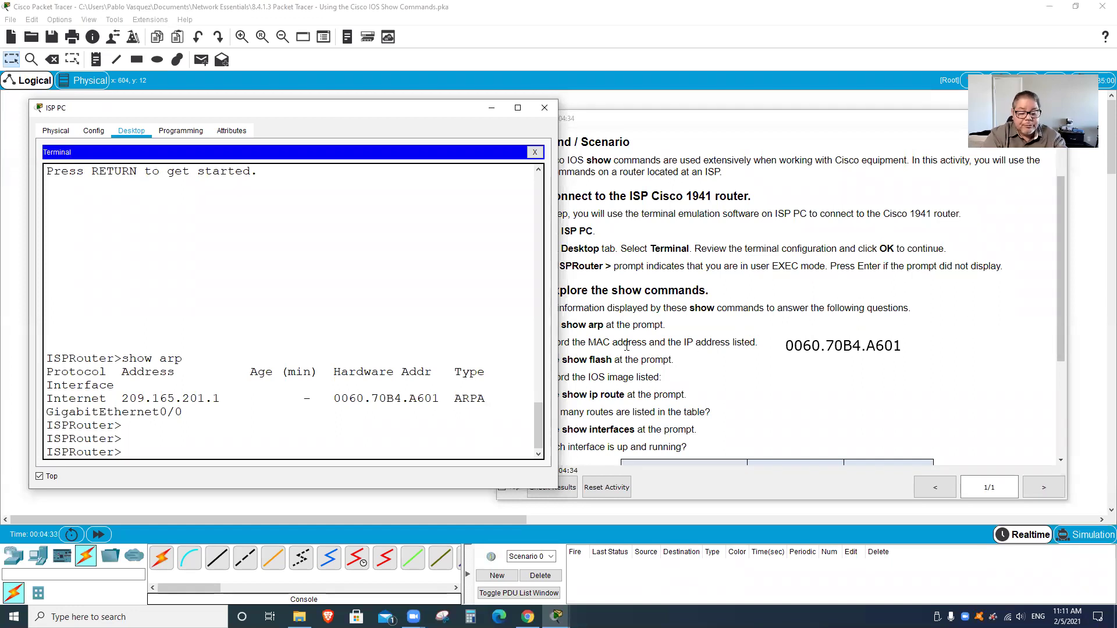
# Step: Run show flash on ISPRouter, fixing the 'flah' typo, then redisplay the recorded MAC answer
pyautogui.write('show ')
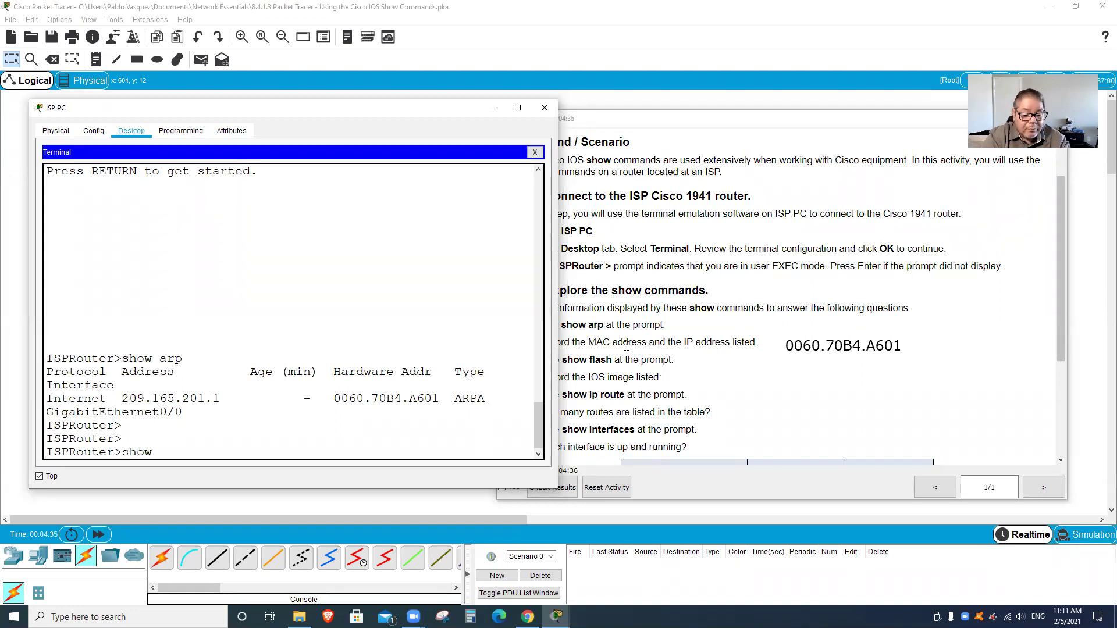
pyautogui.write('flahs')
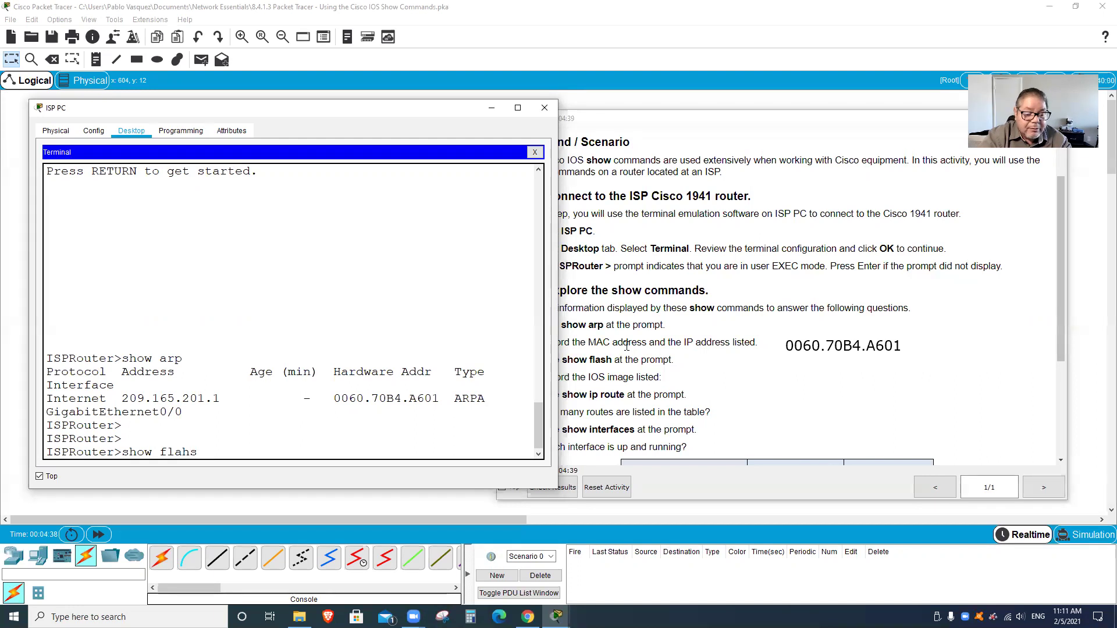
pyautogui.press('BackSpace')
pyautogui.write('s')
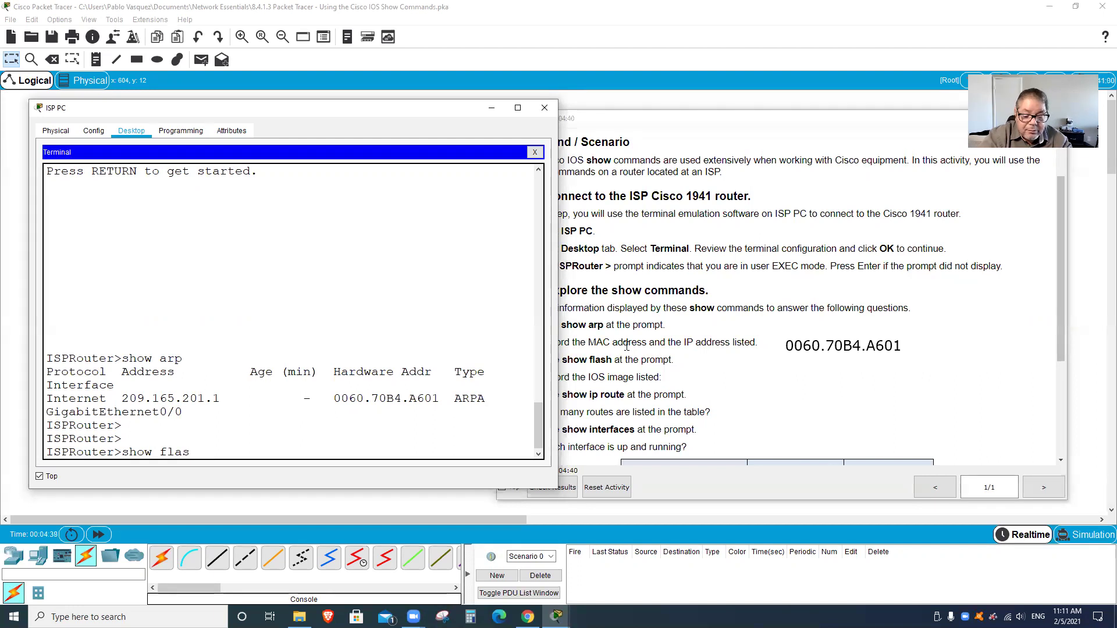
pyautogui.write('h')
pyautogui.press('Return')
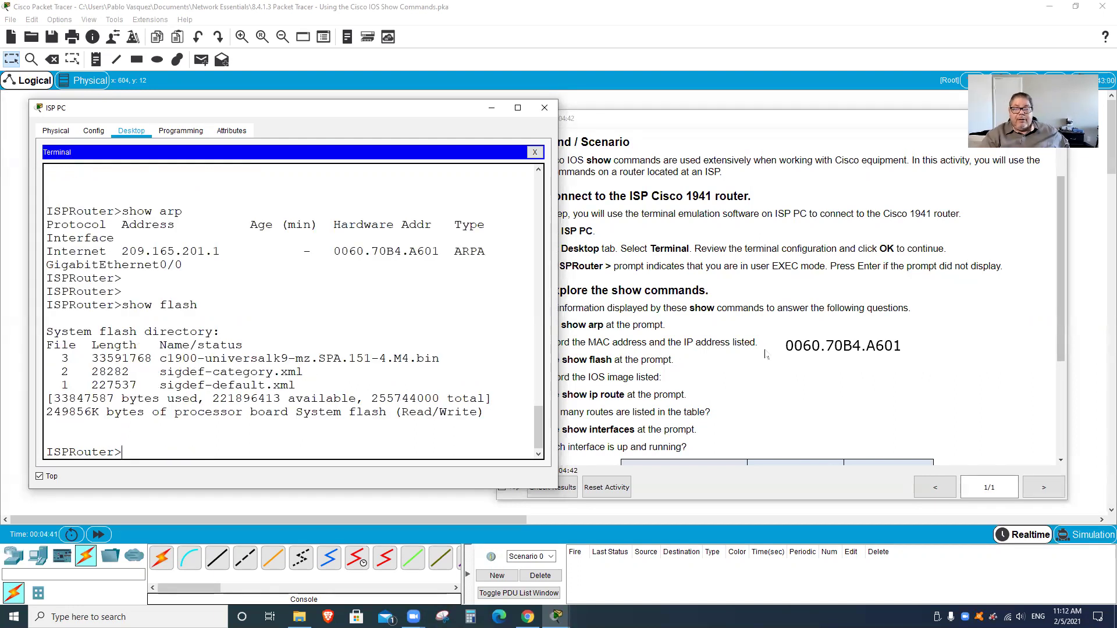
pyautogui.click(593, 342)
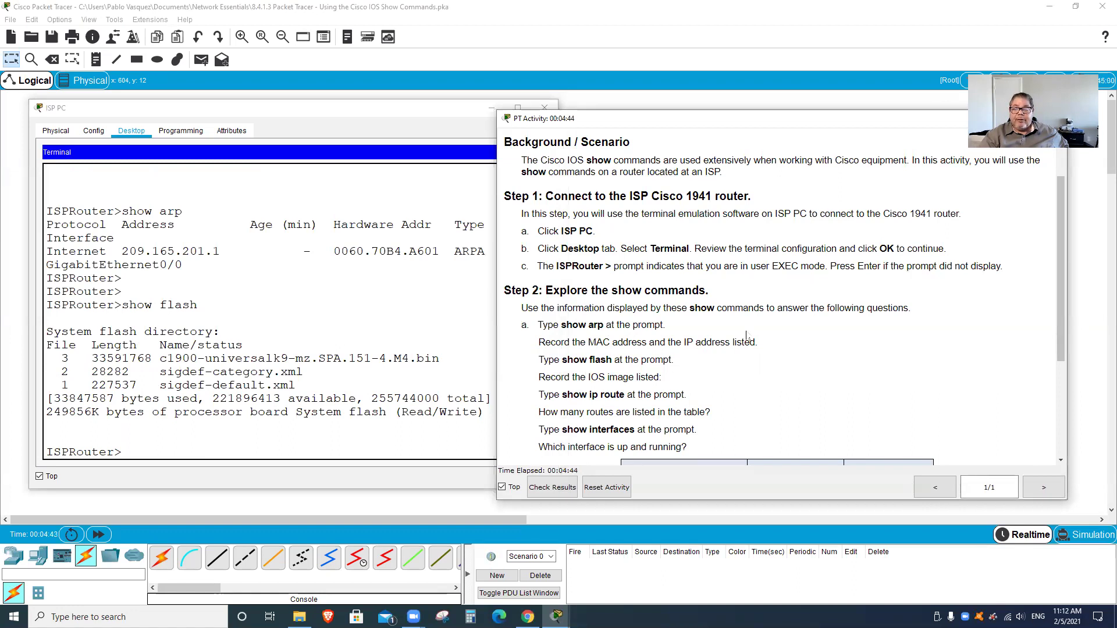
pyautogui.click(719, 373)
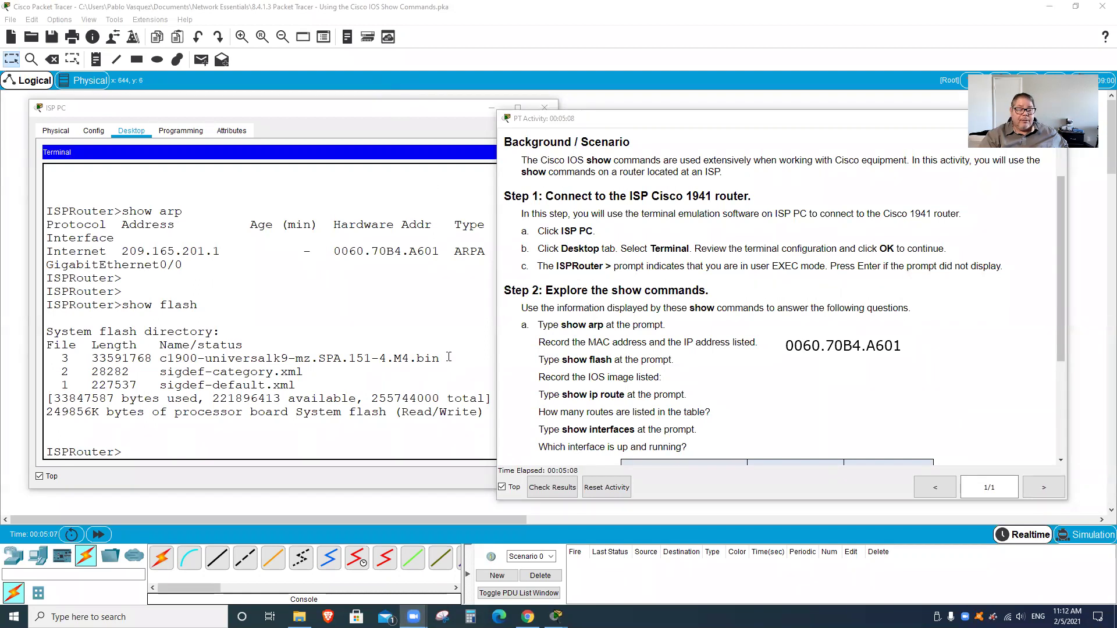
# Step: Copy the flash line '33591768 c1900-universalk9-mz.SPA.151-4.M4.bin' from the terminal
pyautogui.moveTo(448, 357); pyautogui.dragTo(75, 359)
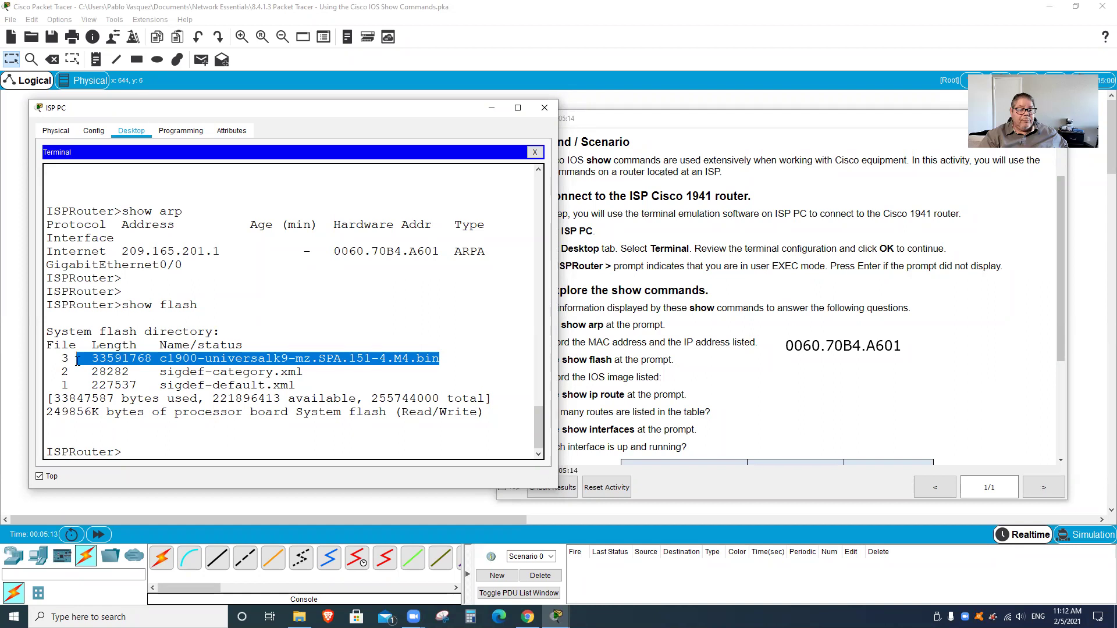
pyautogui.rightClick(178, 360)
pyautogui.click(192, 365)
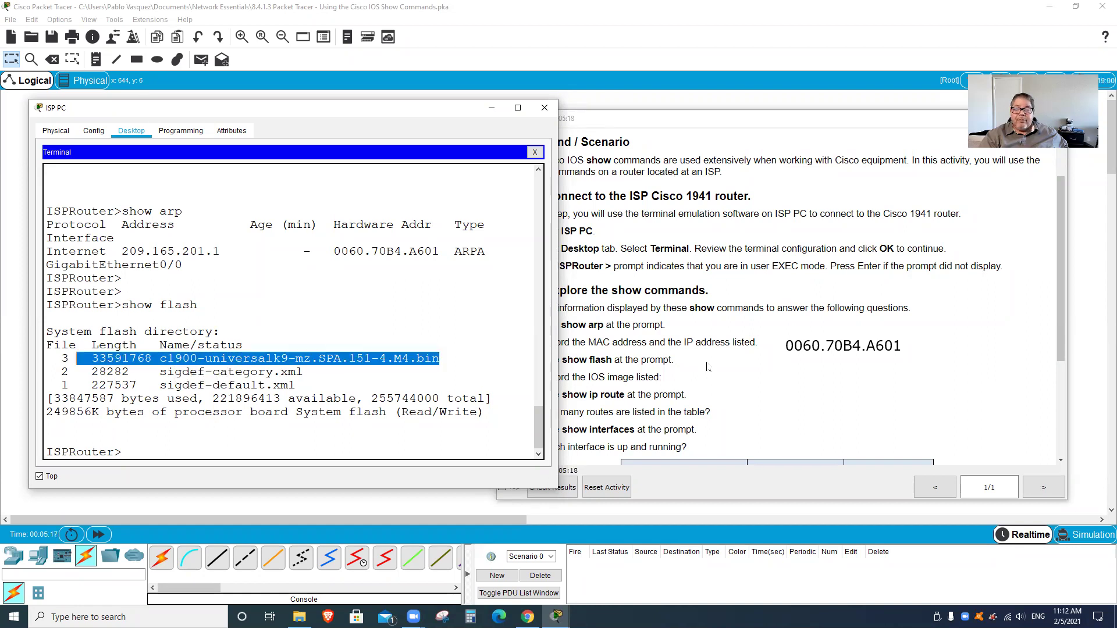
# Step: Paste the IOS image line as the IOS image answer, widening its box to one line
pyautogui.click(728, 378)
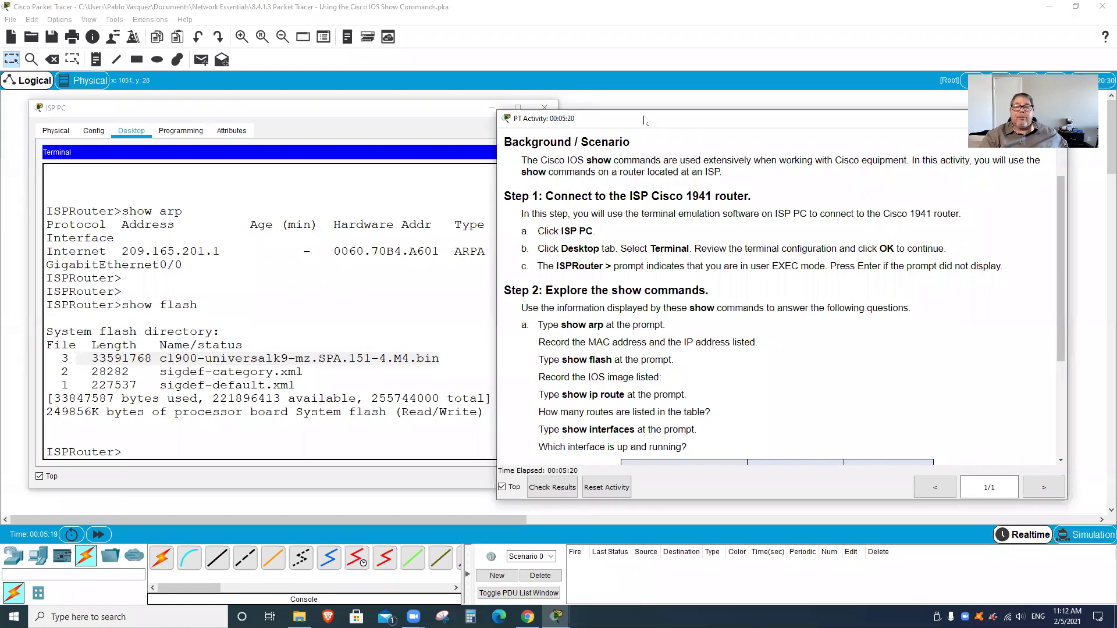
pyautogui.click(759, 372)
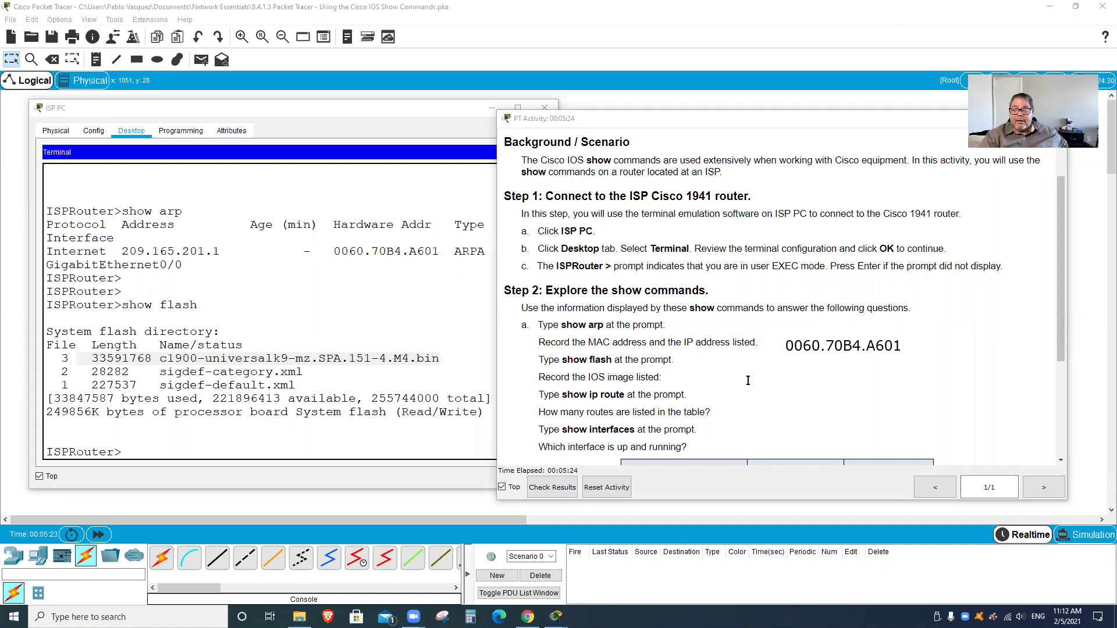
pyautogui.click(778, 371)
pyautogui.hotkey('ctrl', 'v')
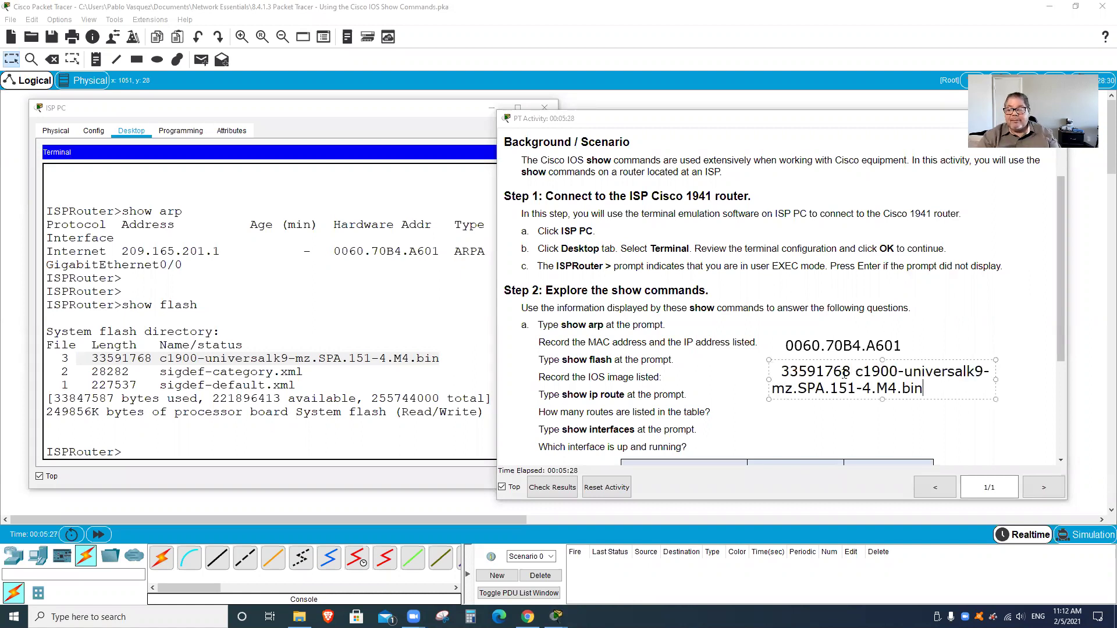
pyautogui.moveTo(996, 379); pyautogui.dragTo(1043, 375)
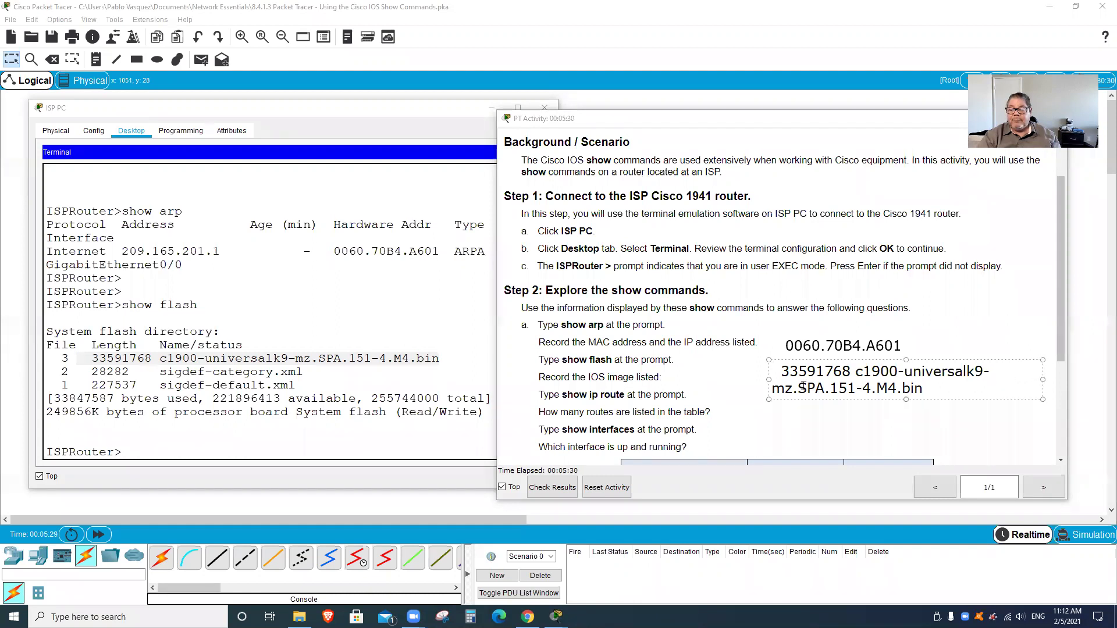
pyautogui.moveTo(769, 379); pyautogui.dragTo(720, 364)
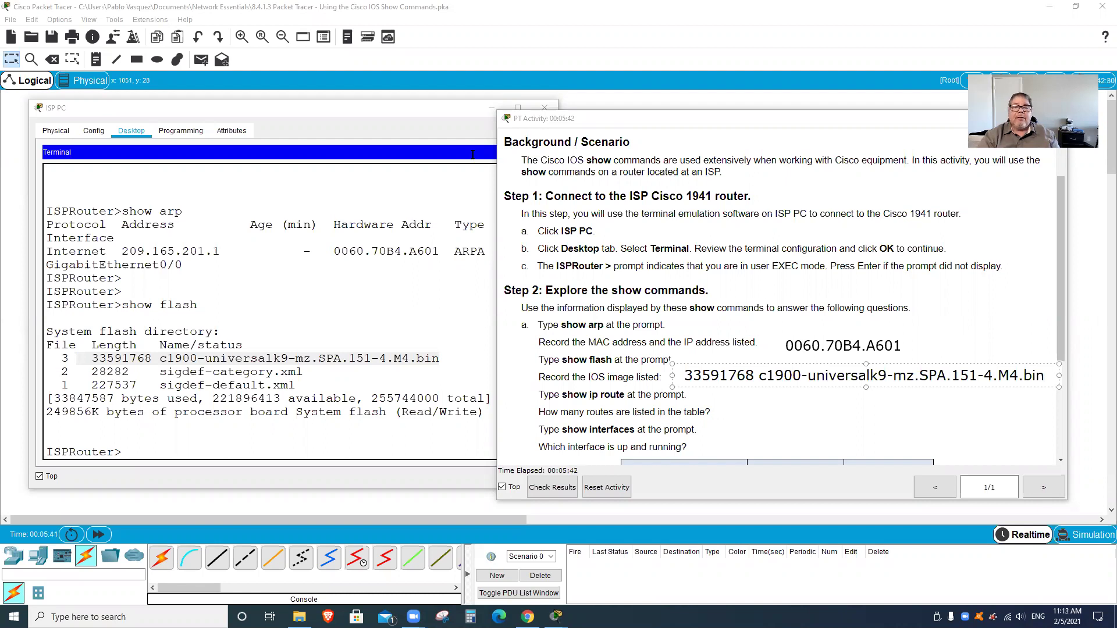
pyautogui.click(420, 109)
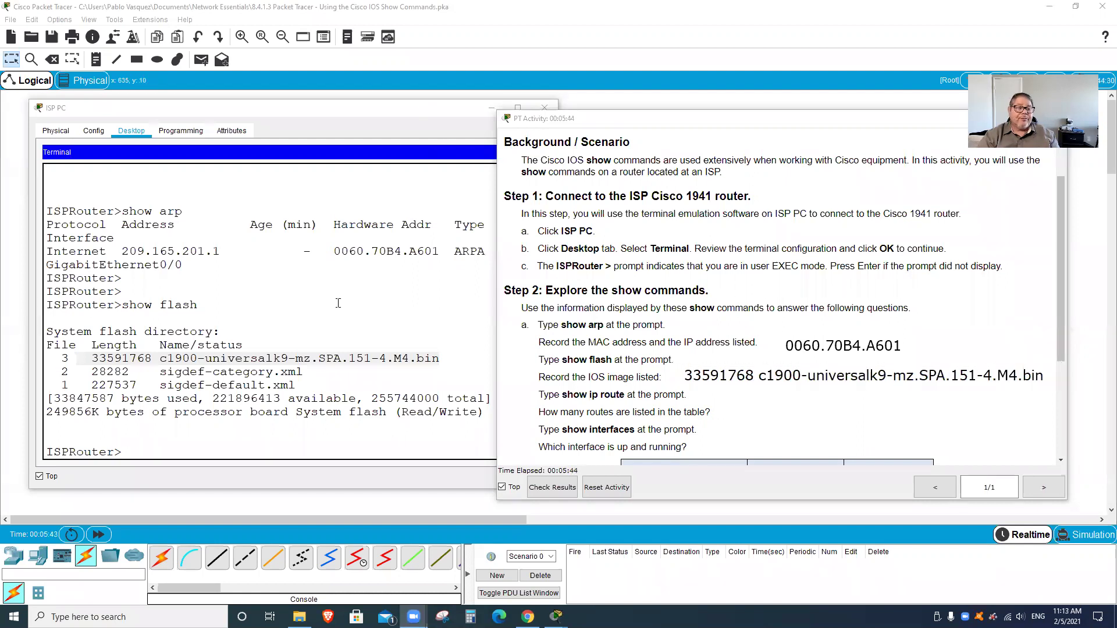
pyautogui.click(144, 451)
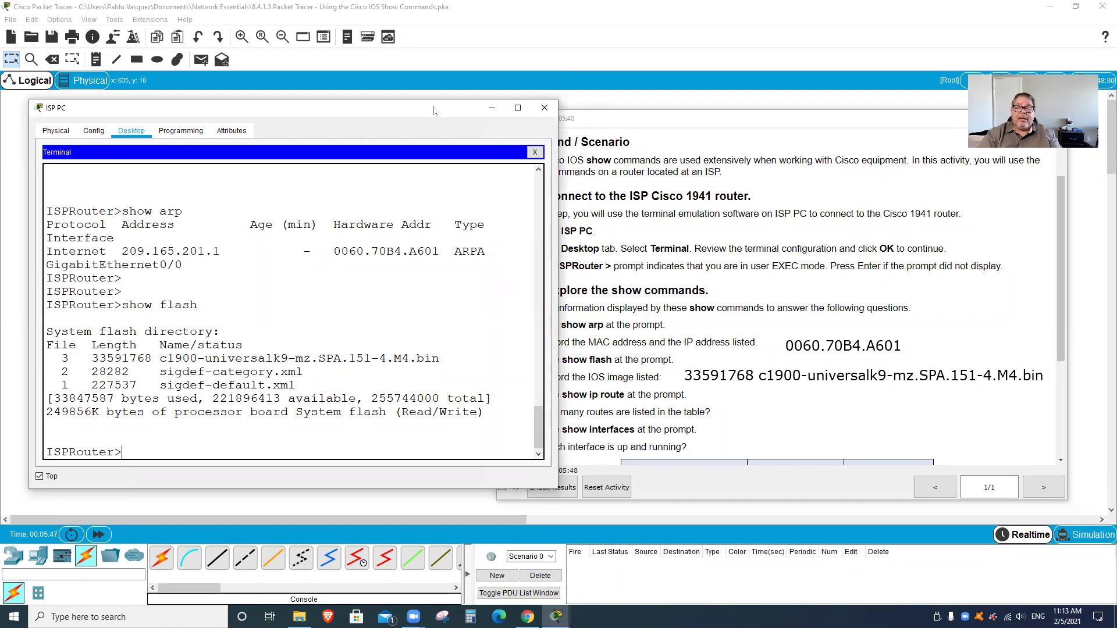
# Step: Run show ip route on ISPRouter, then enlarge and reposition the ISP PC terminal
pyautogui.moveTo(433, 110); pyautogui.dragTo(385, 103)
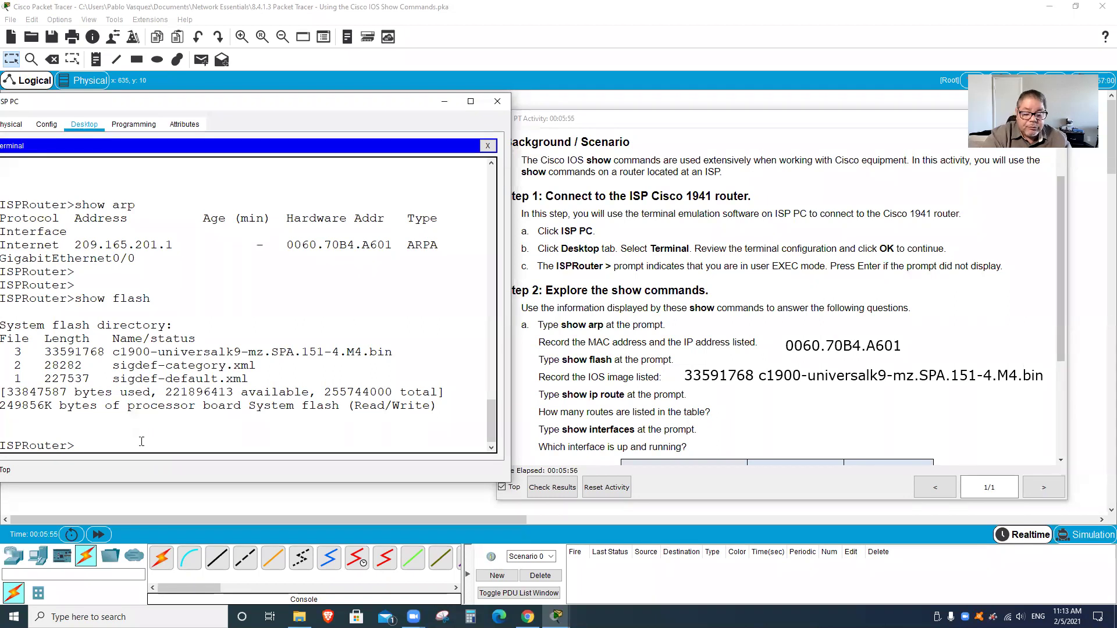
pyautogui.write('show ')
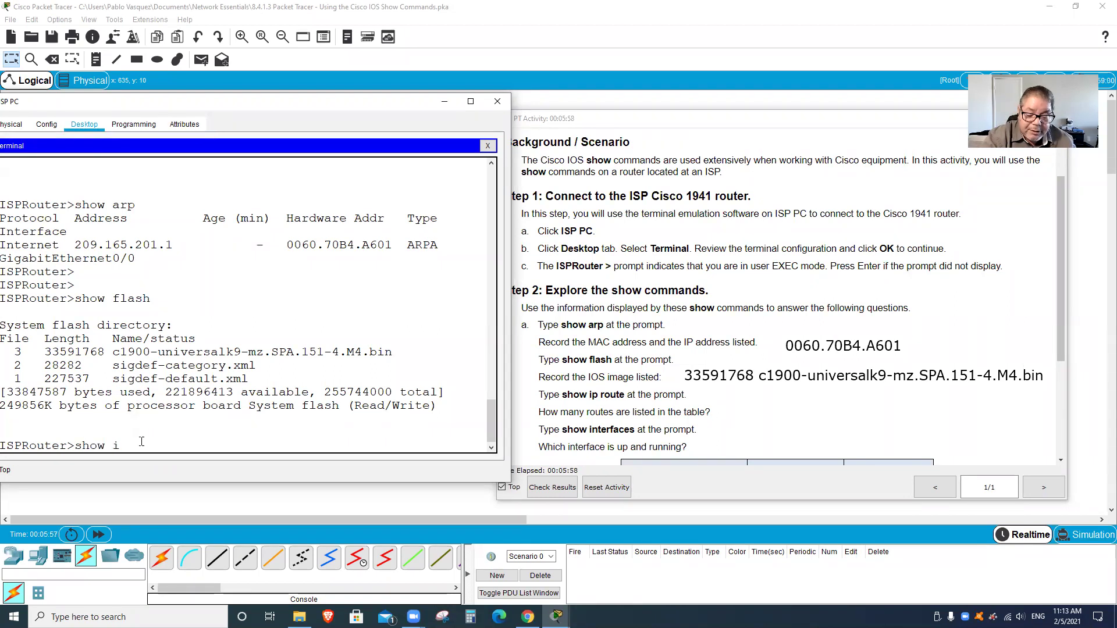
pyautogui.write('ip rou')
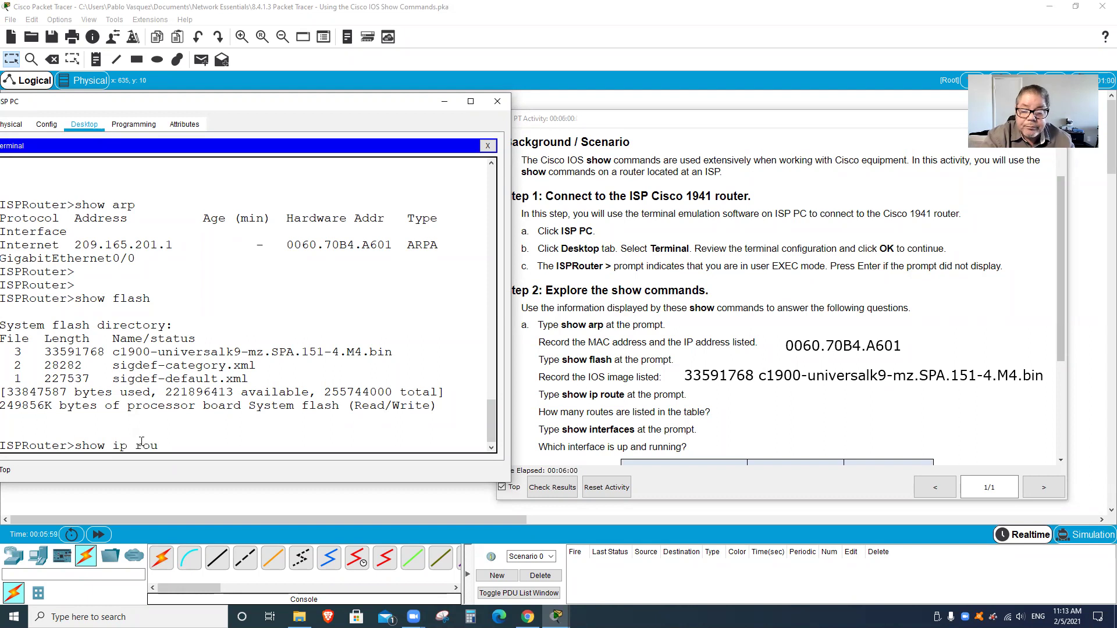
pyautogui.write('te')
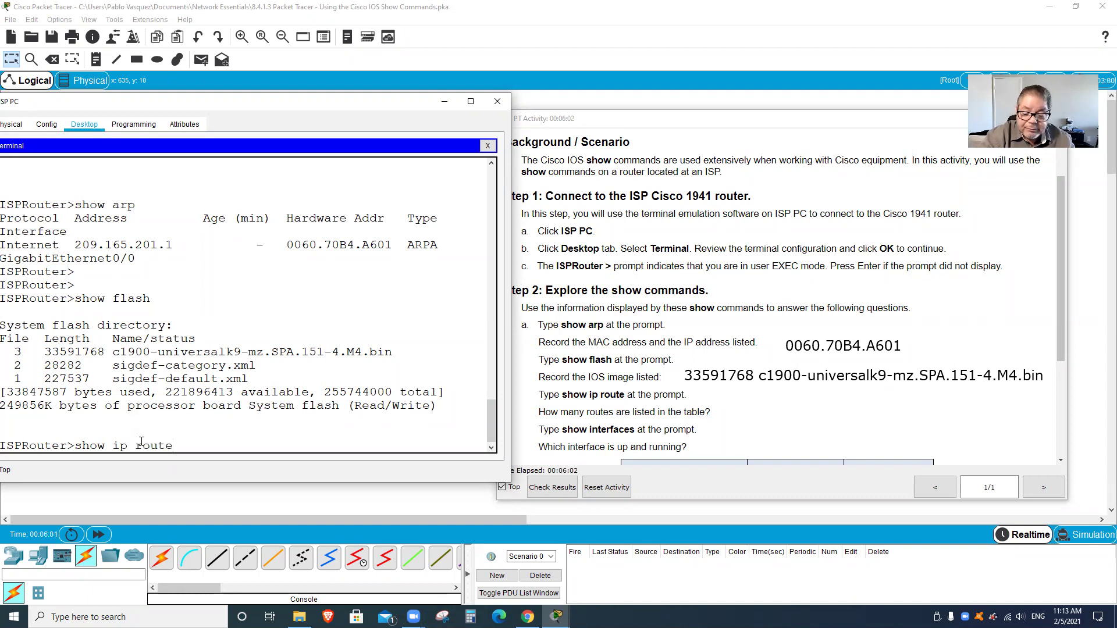
pyautogui.press('Return')
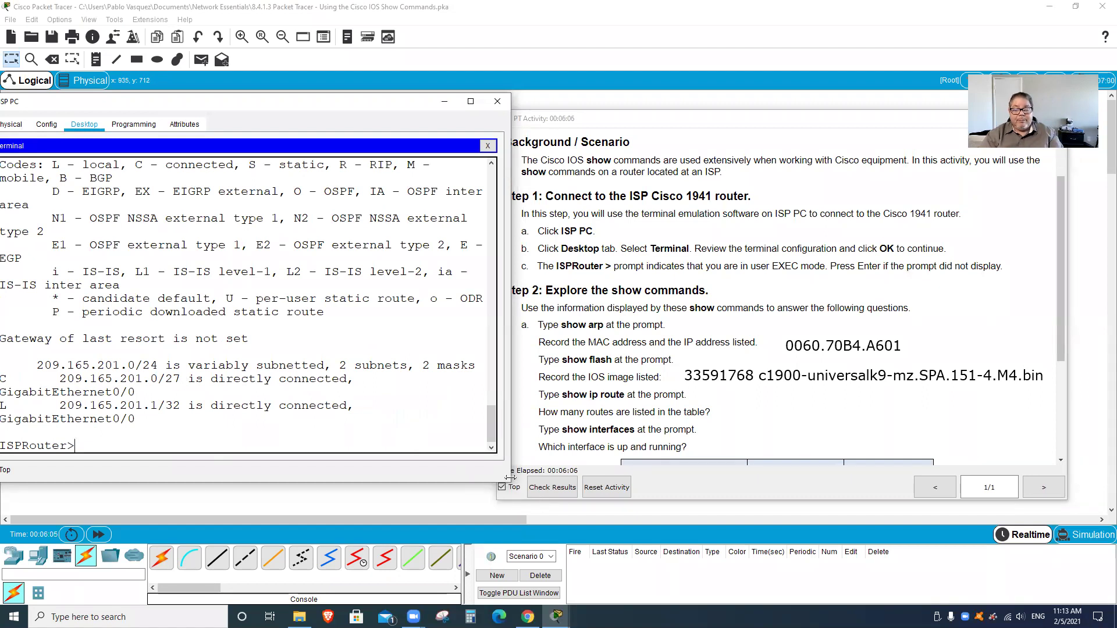
pyautogui.moveTo(504, 483); pyautogui.dragTo(510, 529)
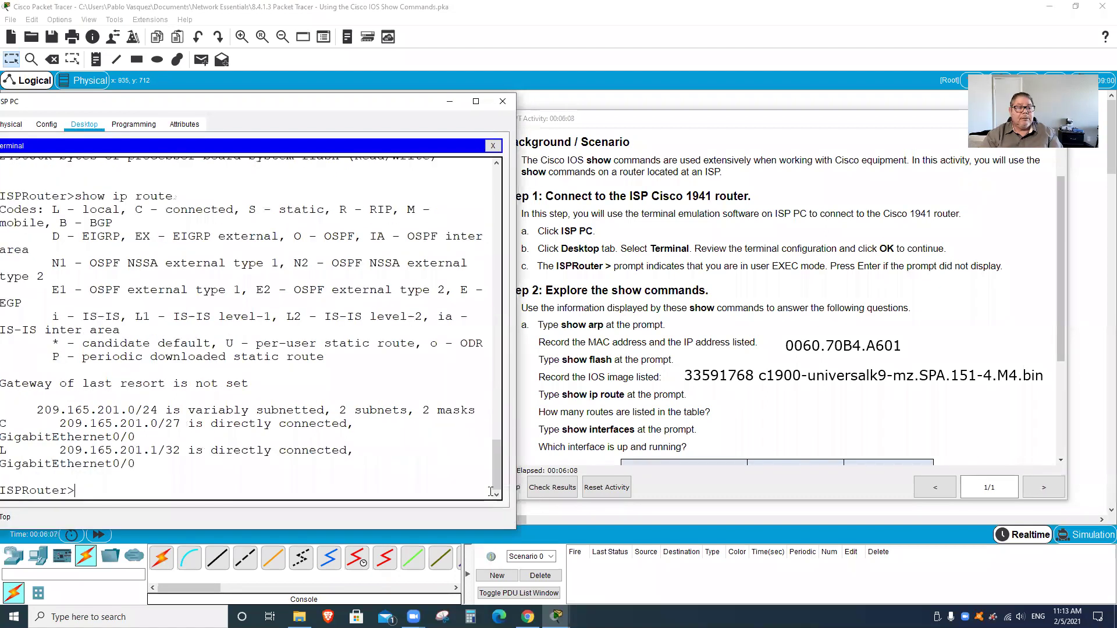
pyautogui.click(243, 90)
pyautogui.moveTo(240, 96); pyautogui.dragTo(302, 115)
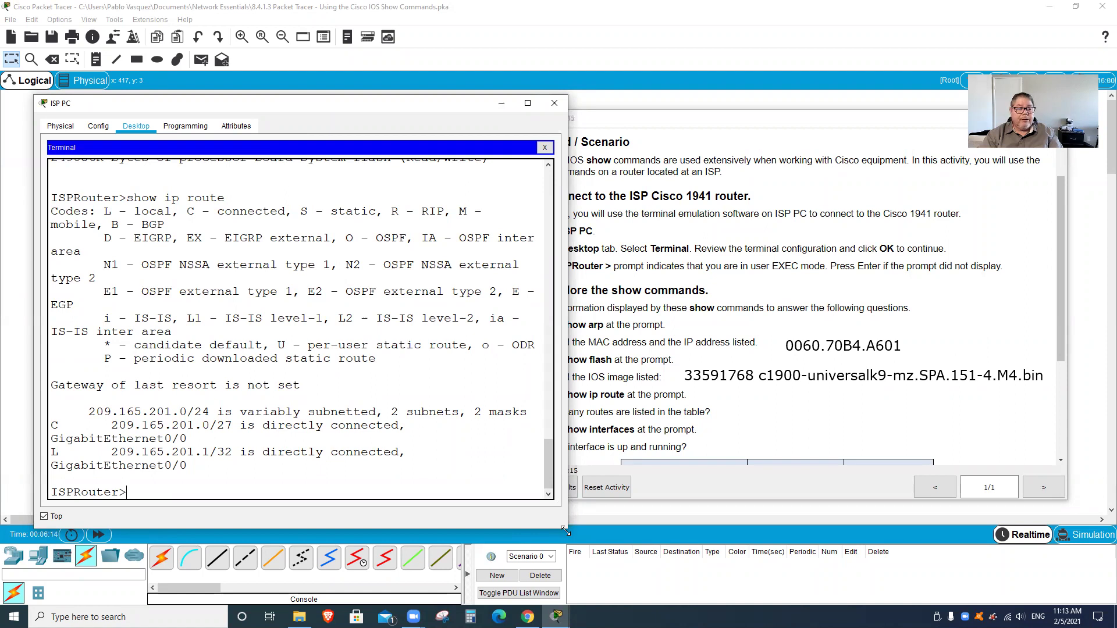
# Step: Widen the terminal so route lines stop wrapping and highlight the routing entries
pyautogui.moveTo(565, 531); pyautogui.dragTo(709, 543)
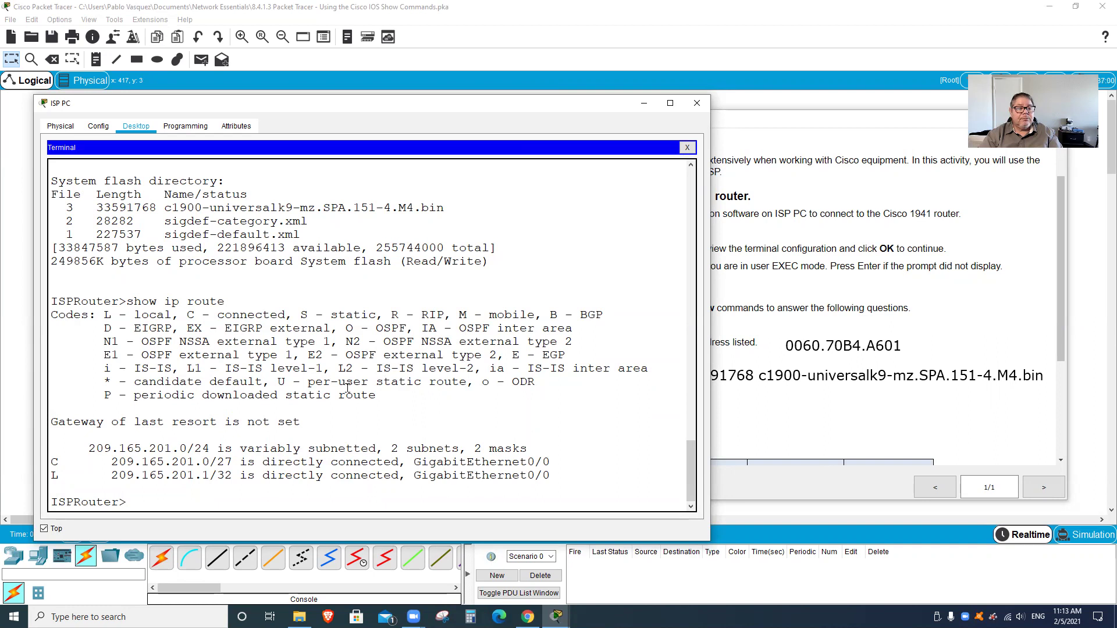
pyautogui.scroll(1, 347, 389)
pyautogui.scroll(-1, 348, 389)
pyautogui.moveTo(90, 449); pyautogui.dragTo(558, 475)
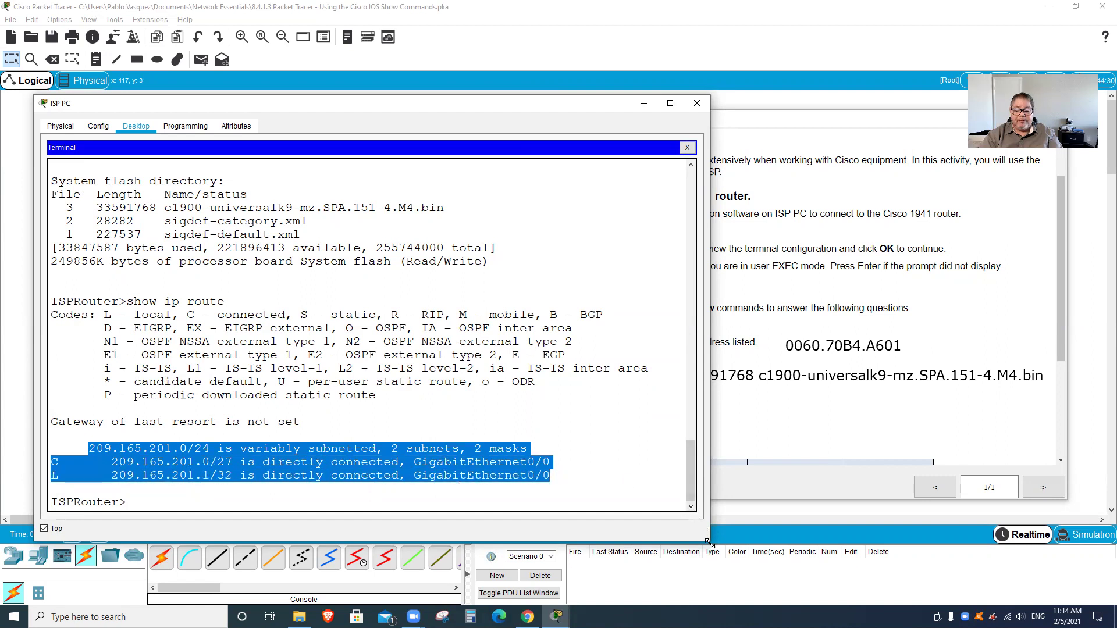
# Step: Widen the terminal further, review the C and L route entries, then return to the instructions
pyautogui.moveTo(709, 542); pyautogui.dragTo(767, 540)
pyautogui.click(417, 460)
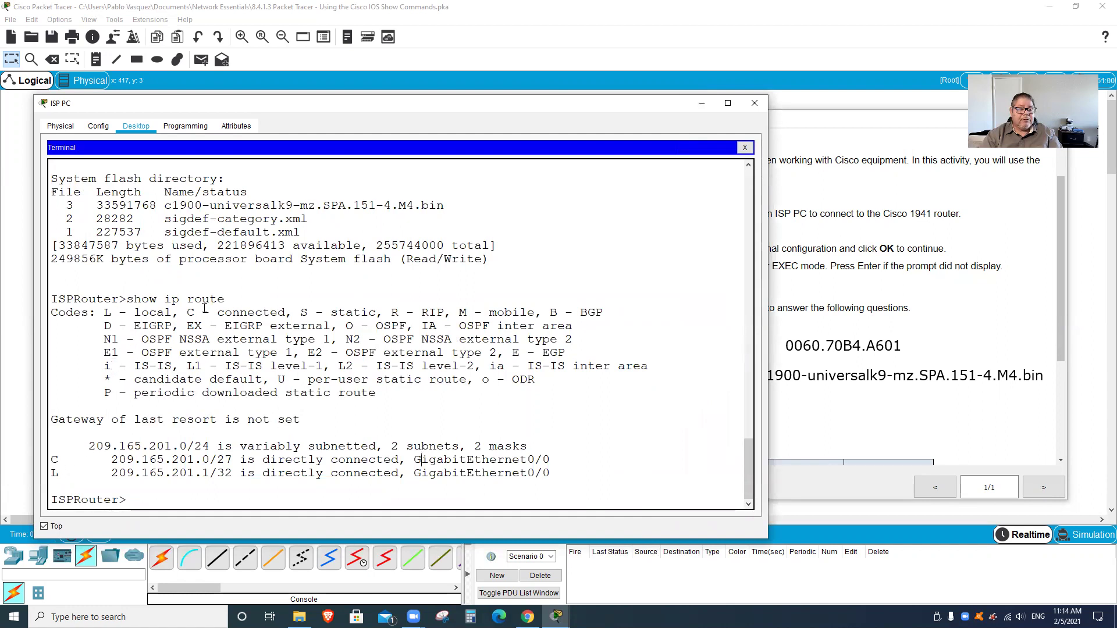
pyautogui.moveTo(96, 460); pyautogui.dragTo(553, 474)
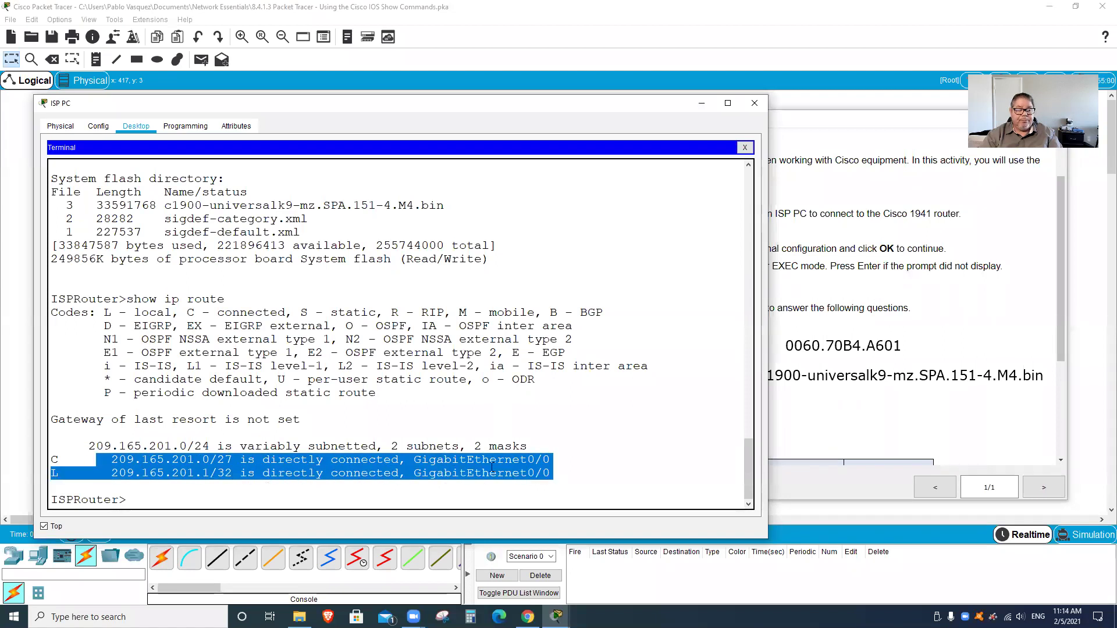
pyautogui.click(525, 451)
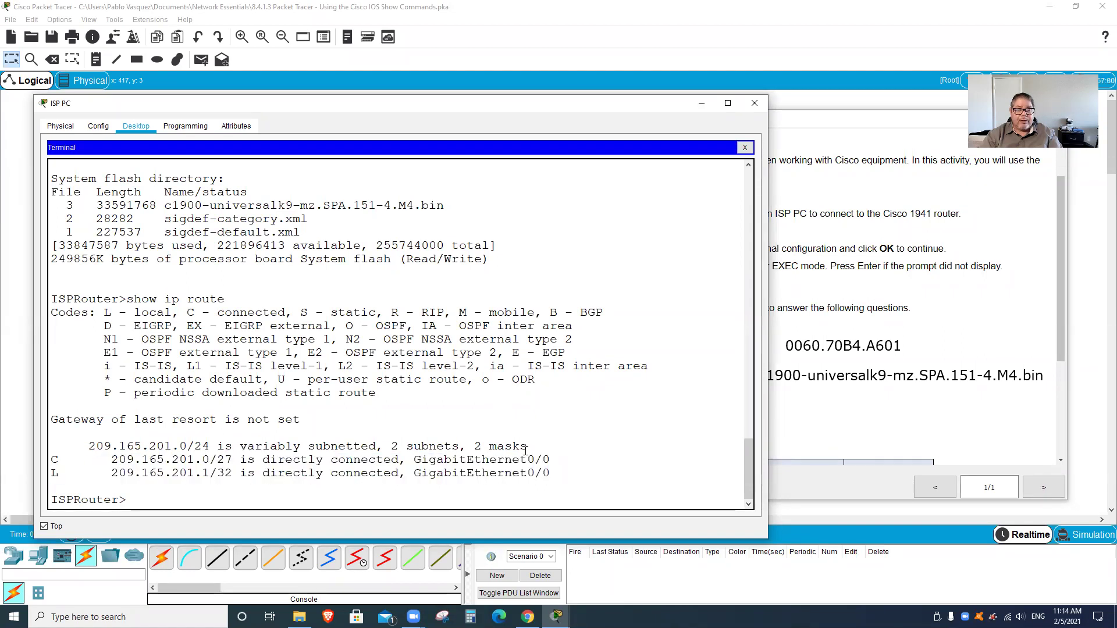
pyautogui.click(887, 411)
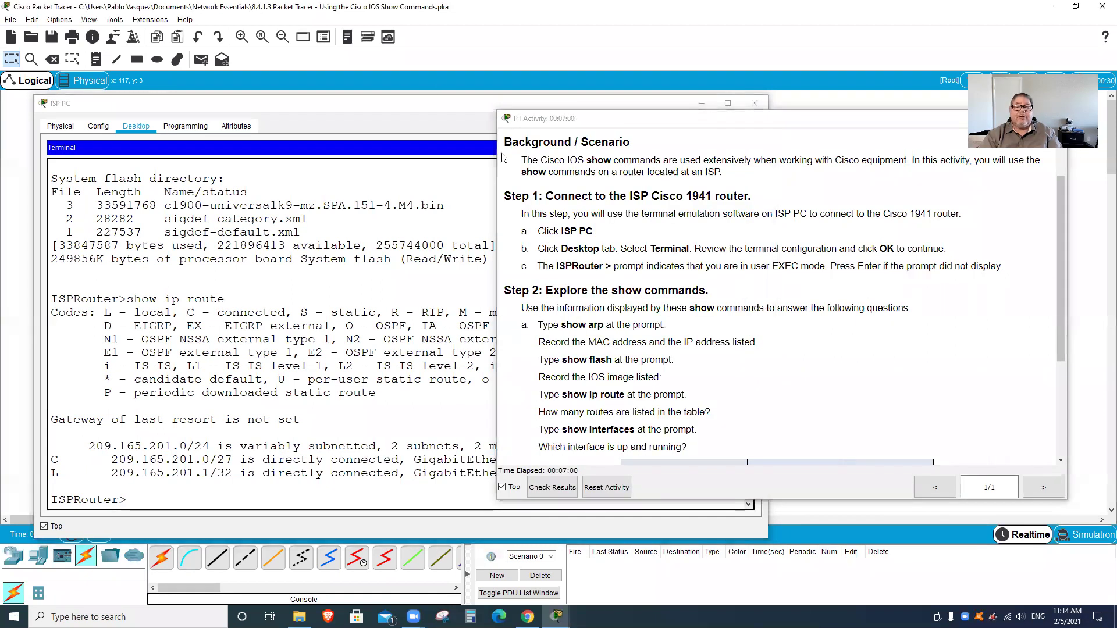
# Step: Enter 2 in the answer box beside 'How many routes are listed in the table?'
pyautogui.hotkey('alt', 'Tab')
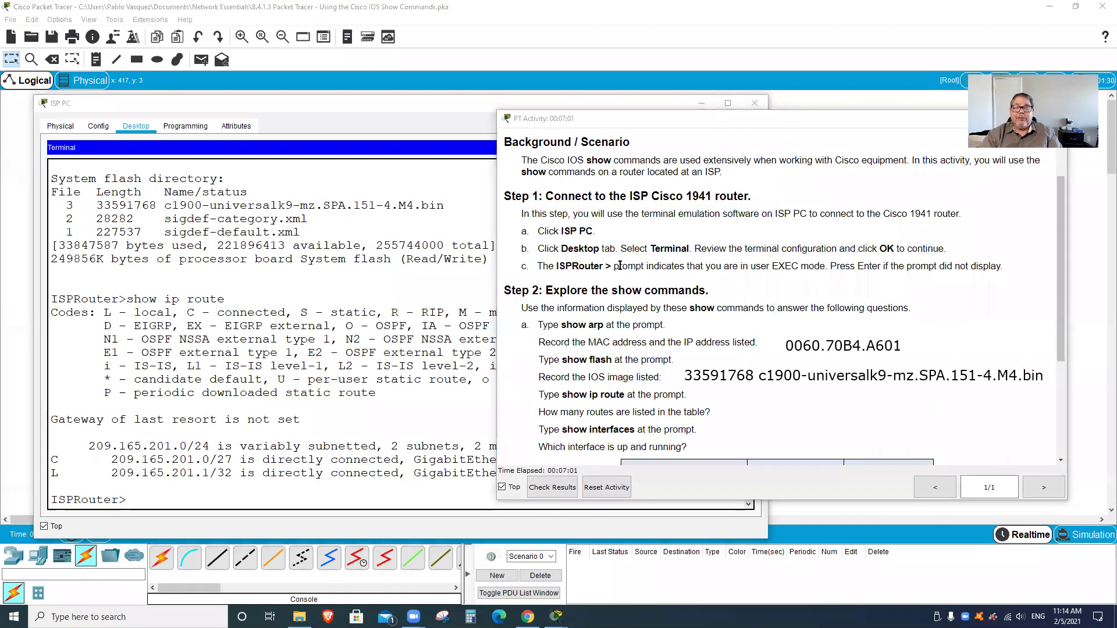
pyautogui.click(724, 411)
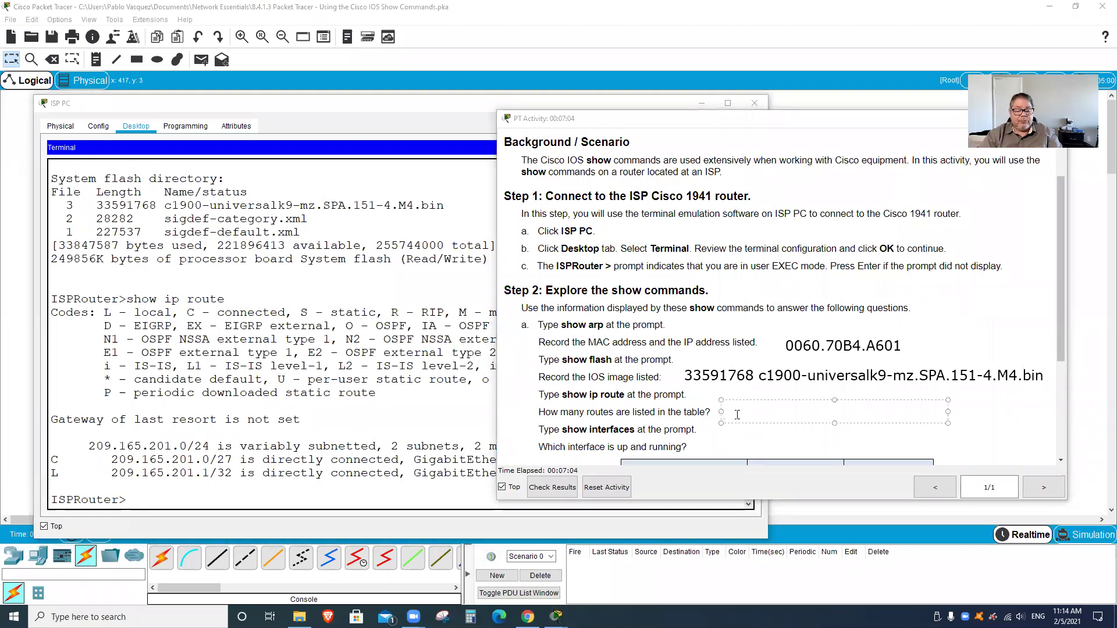
pyautogui.write('2')
pyautogui.click(811, 440)
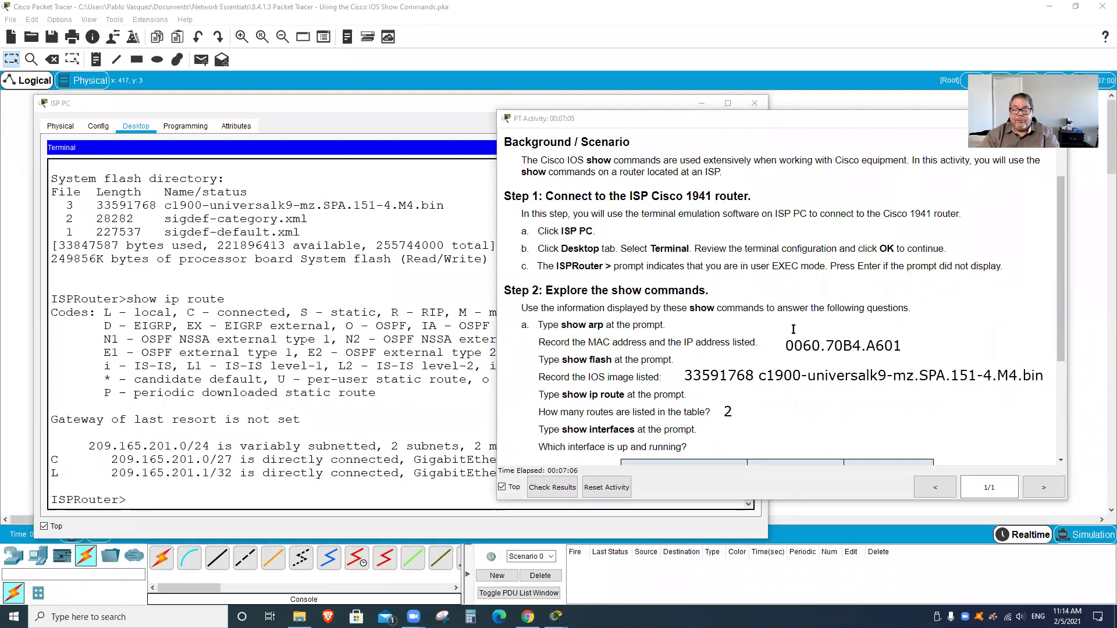